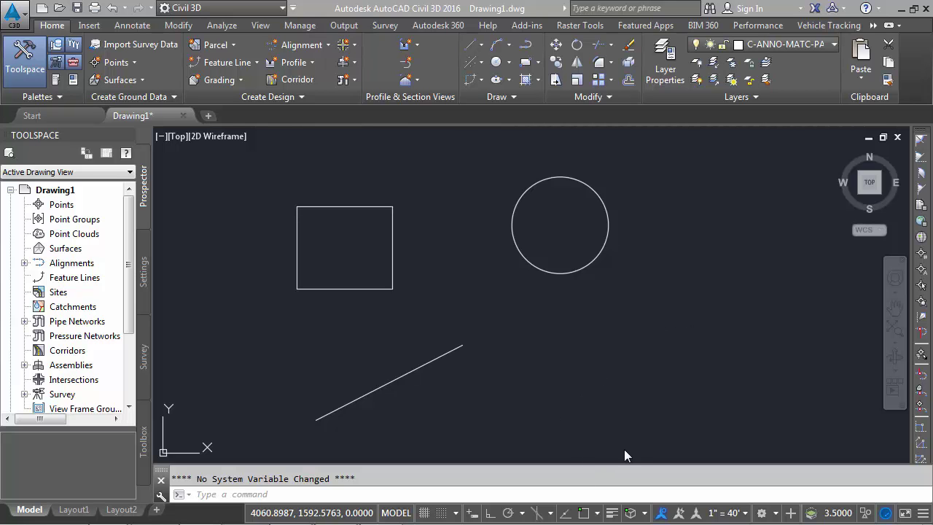
# Draw a polyline from lower right to the square's top-right corner with Ortho and a one-time Endpoint snap.
pyautogui.click(526, 46)
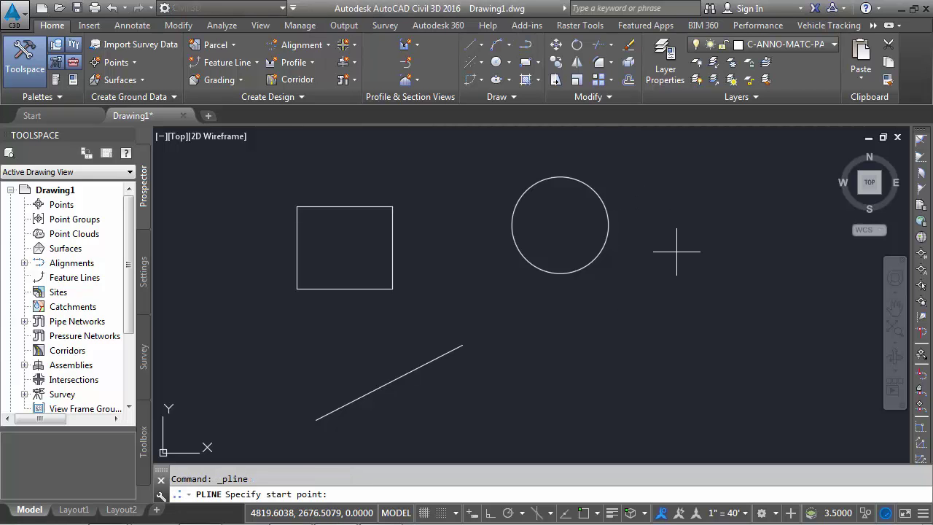
pyautogui.click(690, 388)
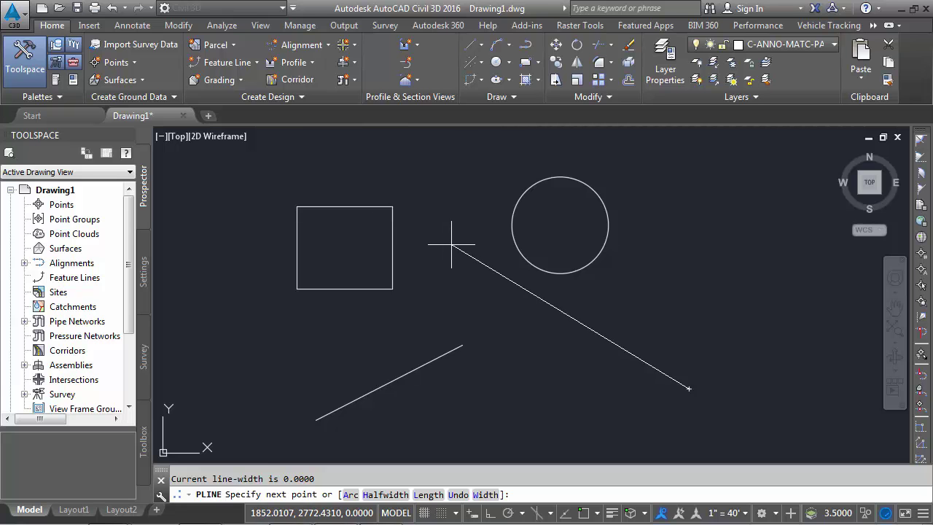
pyautogui.press('F8')
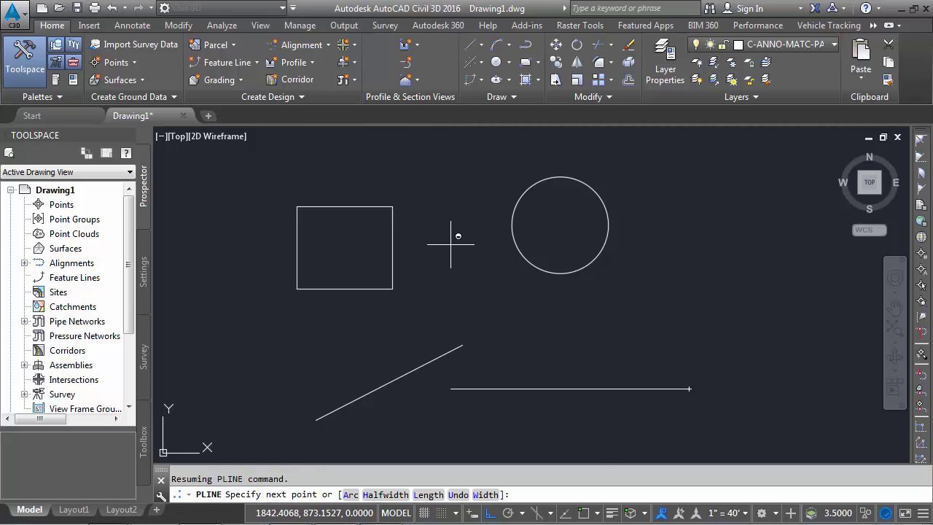
pyautogui.keyDown('shift'); pyautogui.rightClick(451, 244); pyautogui.keyUp('shift')
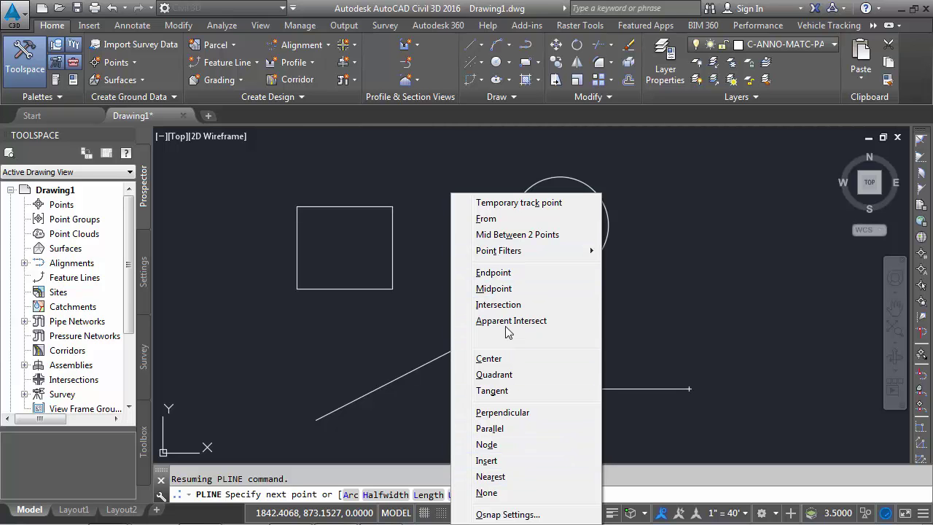
pyautogui.click(501, 275)
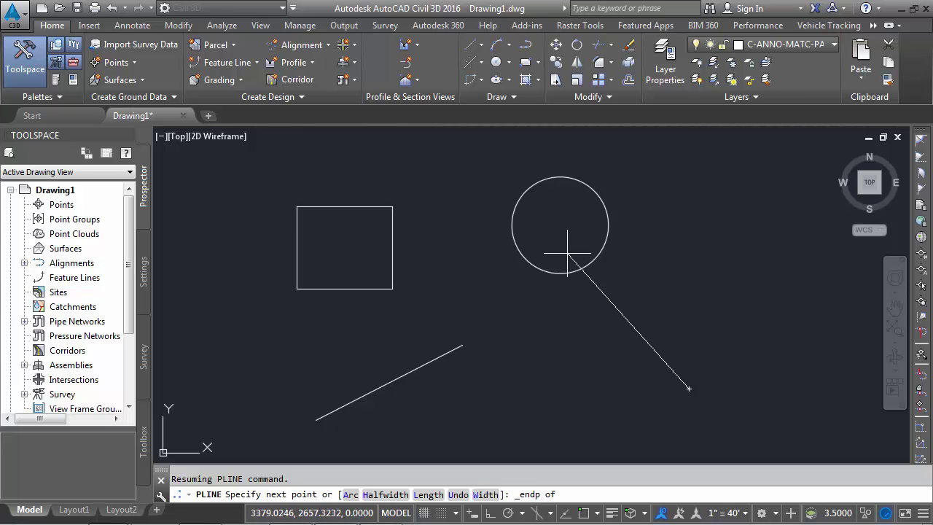
pyautogui.click(393, 208)
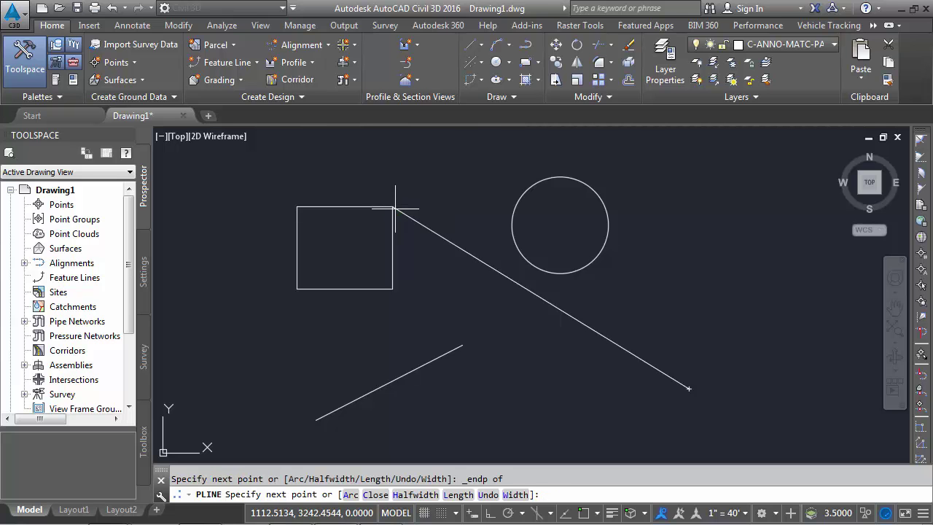
pyautogui.press('Escape')
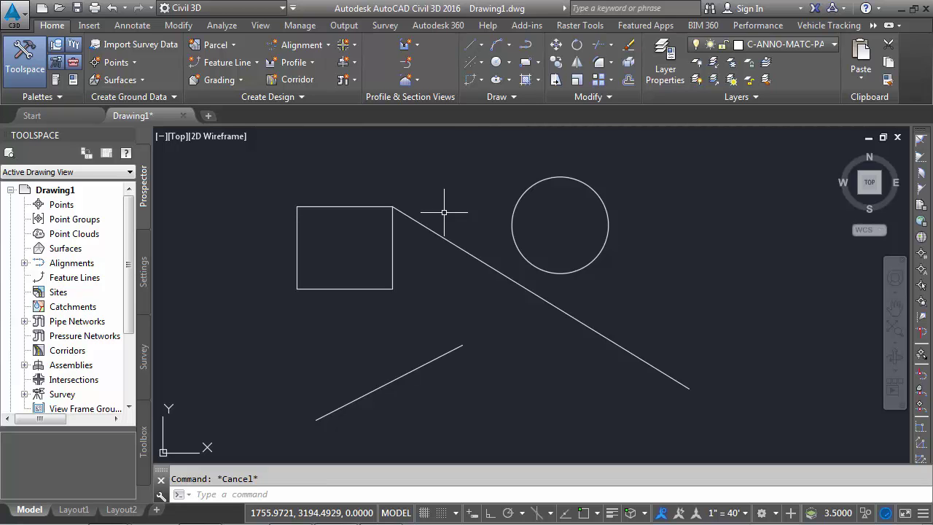
# Erase the polyline drawn to the square's corner.
pyautogui.click(467, 210)
pyautogui.click(430, 260)
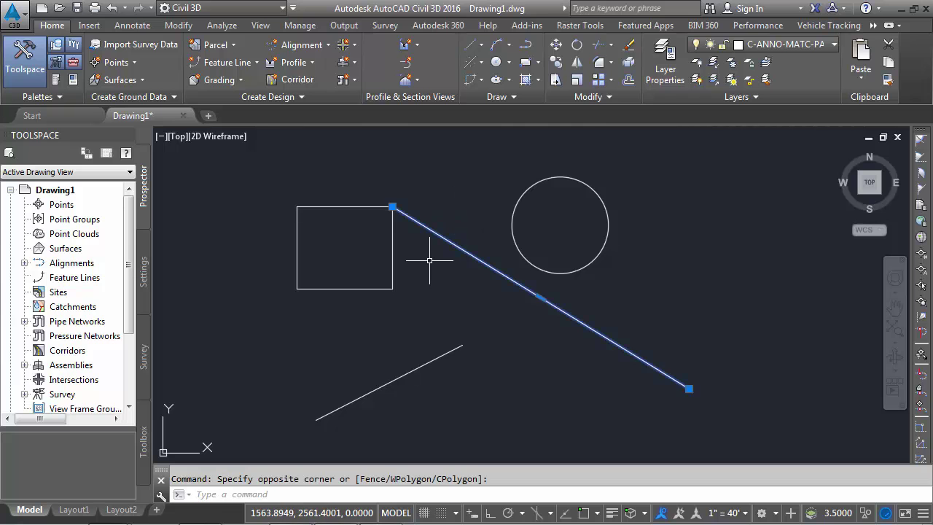
pyautogui.press('Delete')
# Draw a polyline from lower right to the circle's centre using a one-time Center snap.
pyautogui.click(525, 45)
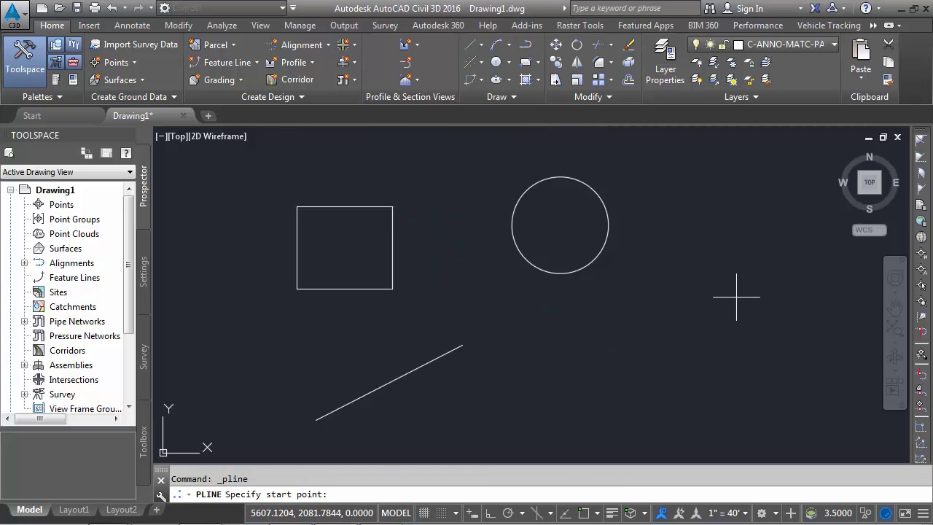
pyautogui.click(754, 394)
pyautogui.keyDown('shift'); pyautogui.rightClick(652, 285); pyautogui.keyUp('shift')
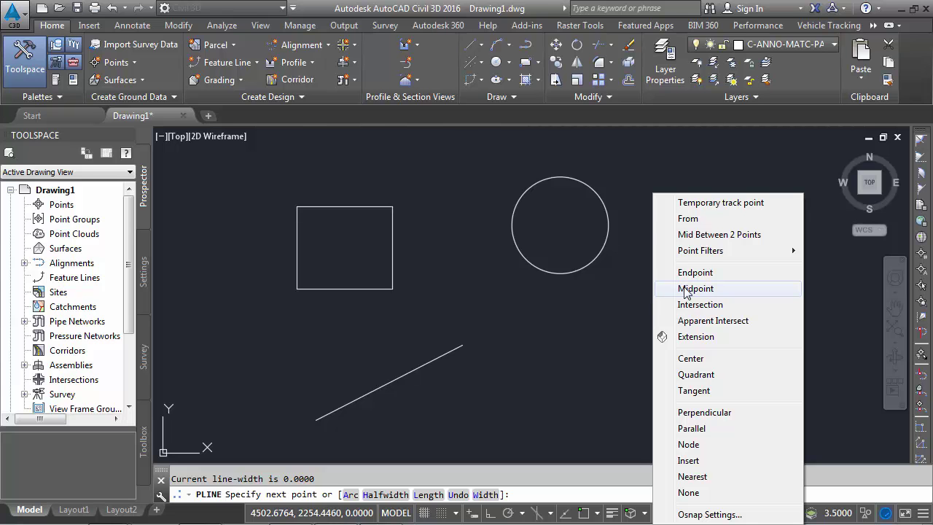
pyautogui.click(698, 359)
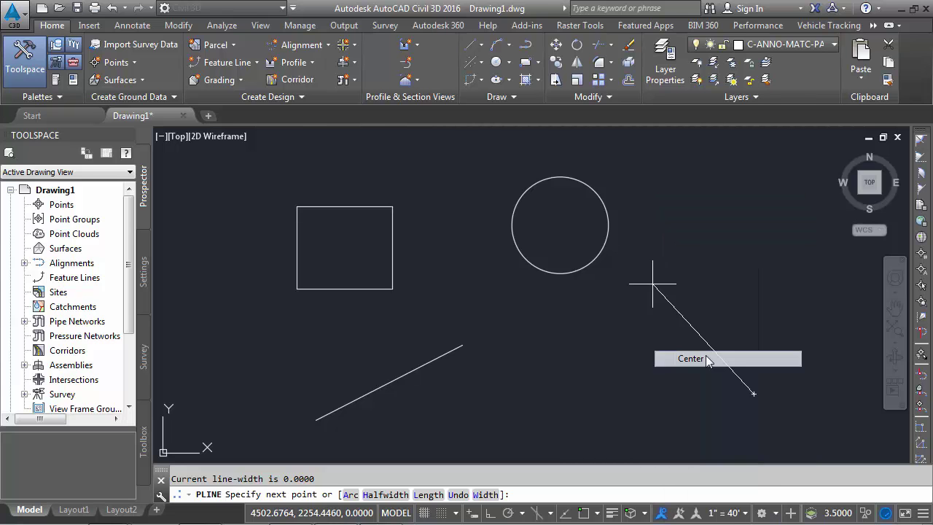
pyautogui.click(599, 257)
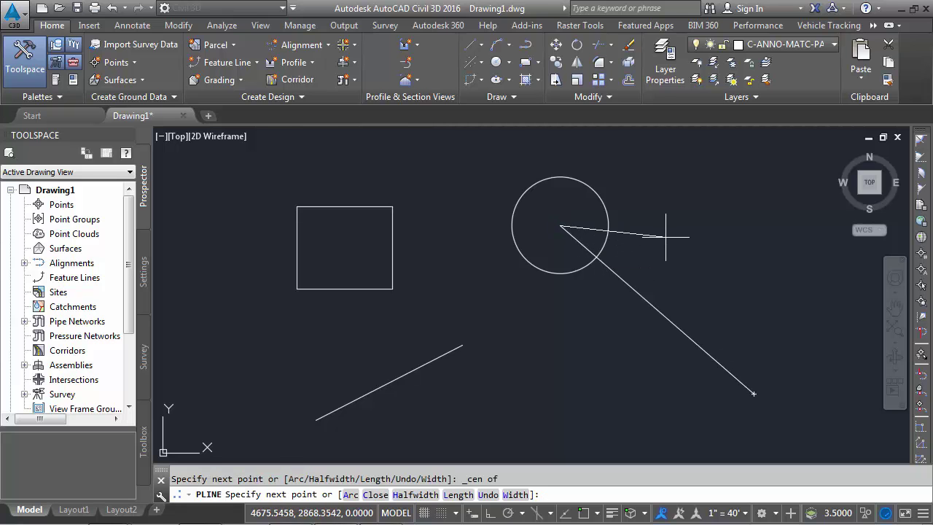
pyautogui.press('Escape')
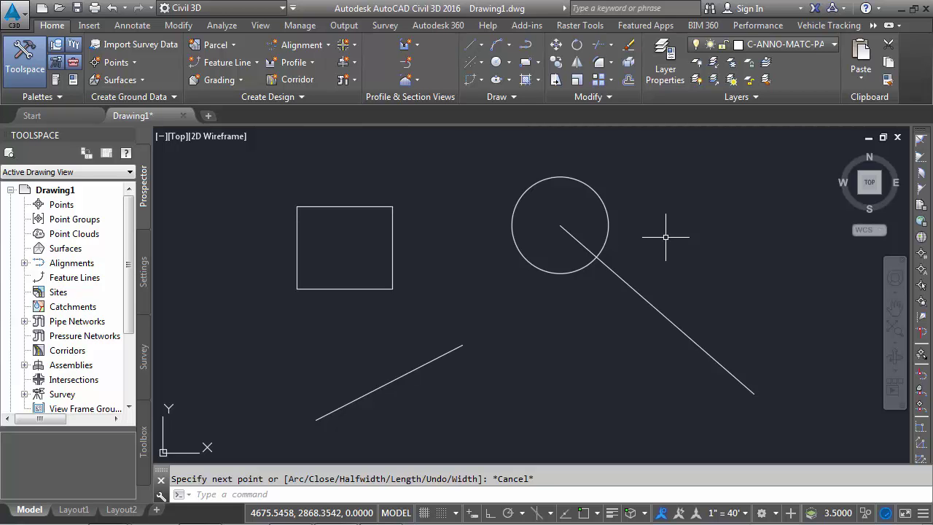
# Erase the polyline ending at the circle's centre.
pyautogui.click(680, 260)
pyautogui.click(608, 340)
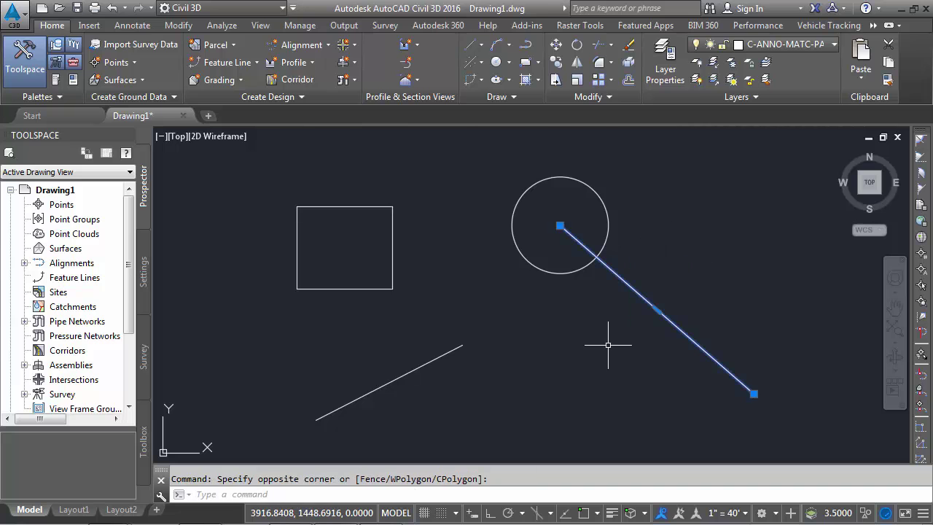
pyautogui.press('Delete')
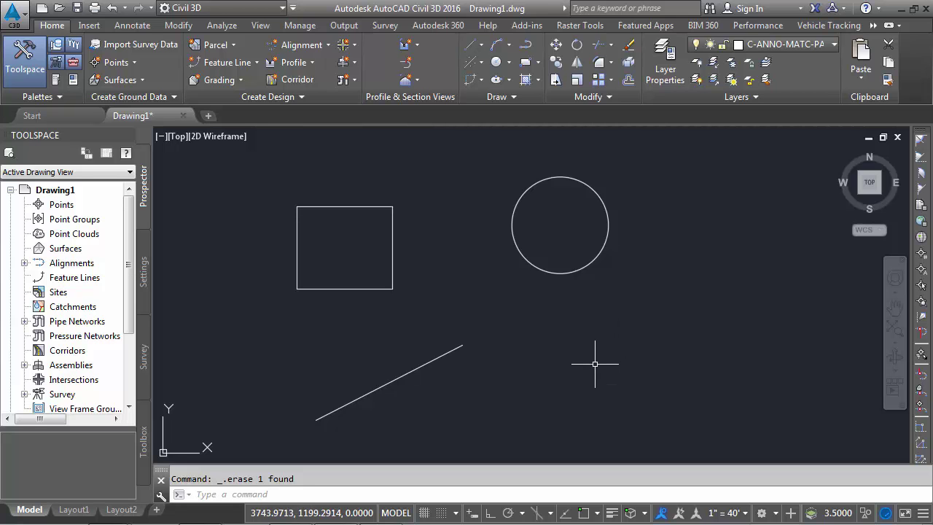
# Turn on OSNAP with Endpoint, Midpoint, Center, Geometric Center and Intersection checked in Drafting Settings.
pyautogui.click(585, 514)
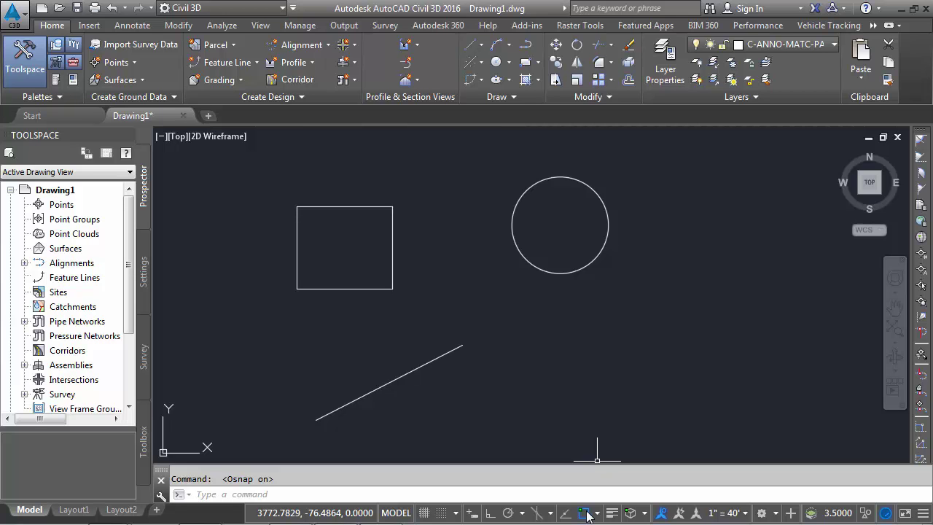
pyautogui.click(598, 514)
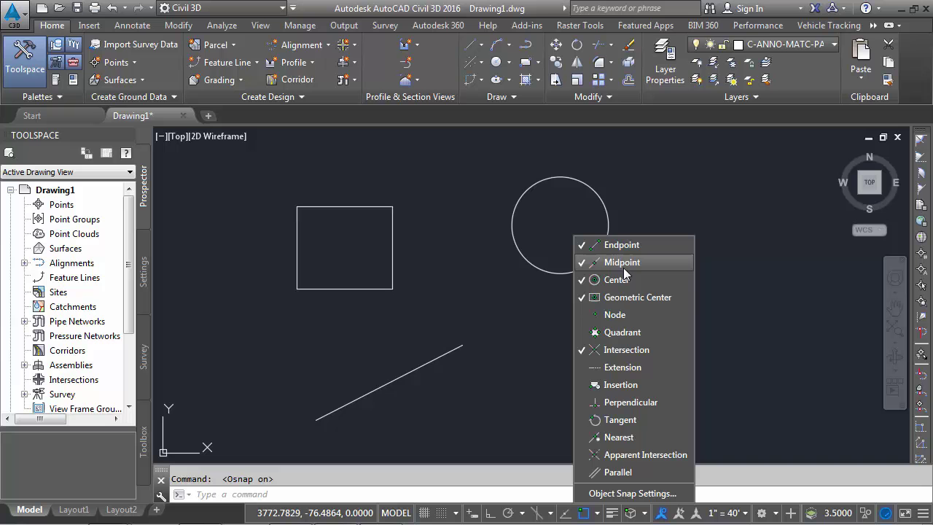
pyautogui.click(631, 494)
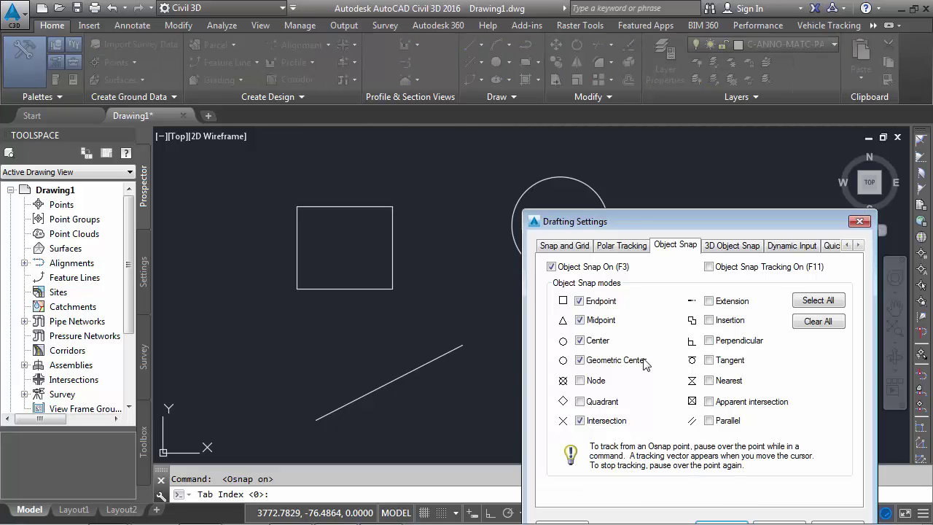
pyautogui.moveTo(633, 221); pyautogui.dragTo(319, 116)
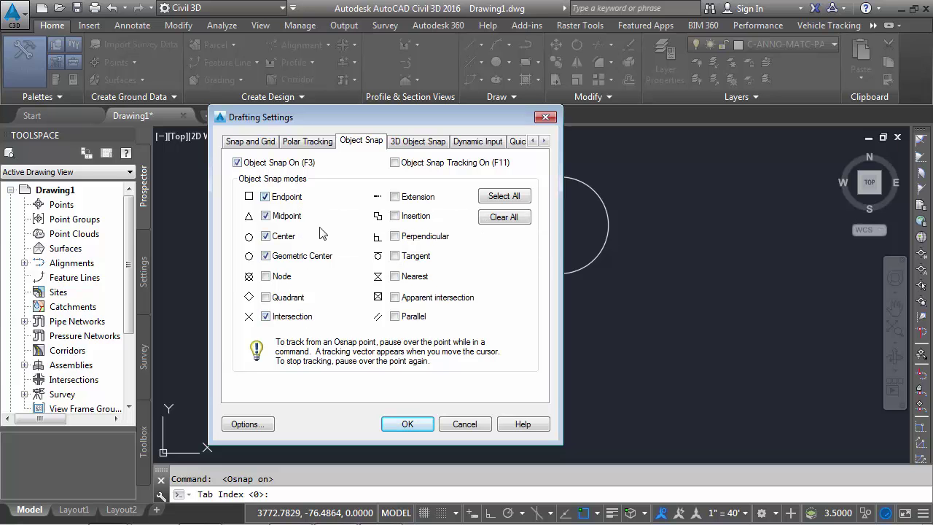
pyautogui.click(423, 424)
pyautogui.click(598, 513)
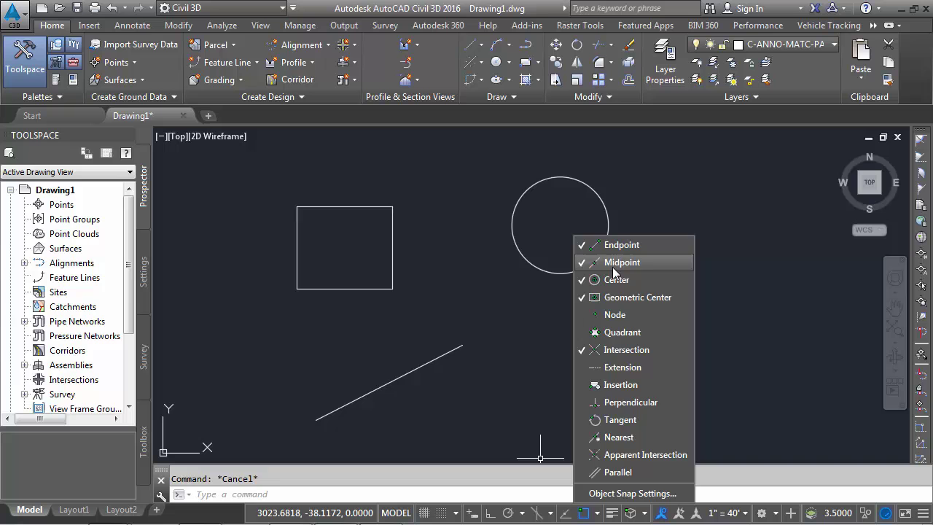
# Draw a polyline from lower right snapped to the square's geometric centre.
pyautogui.click(768, 303)
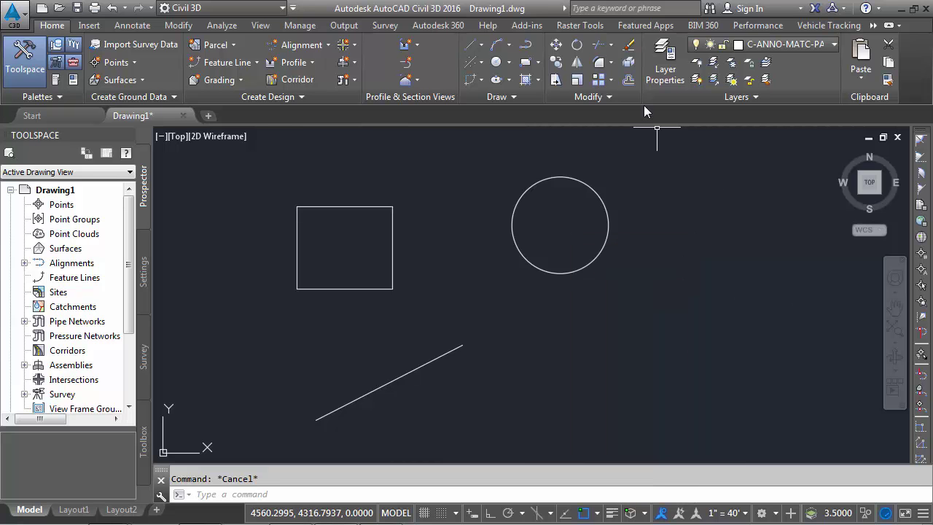
pyautogui.click(522, 48)
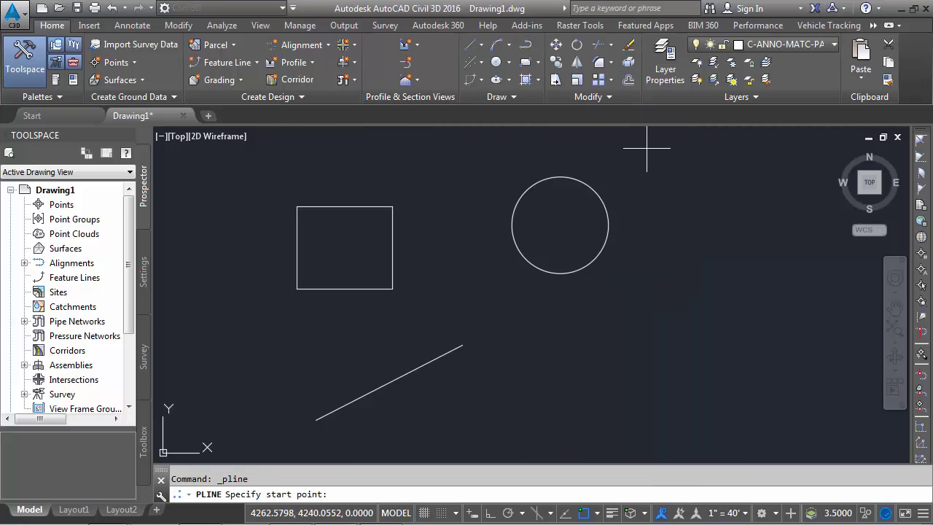
pyautogui.click(746, 401)
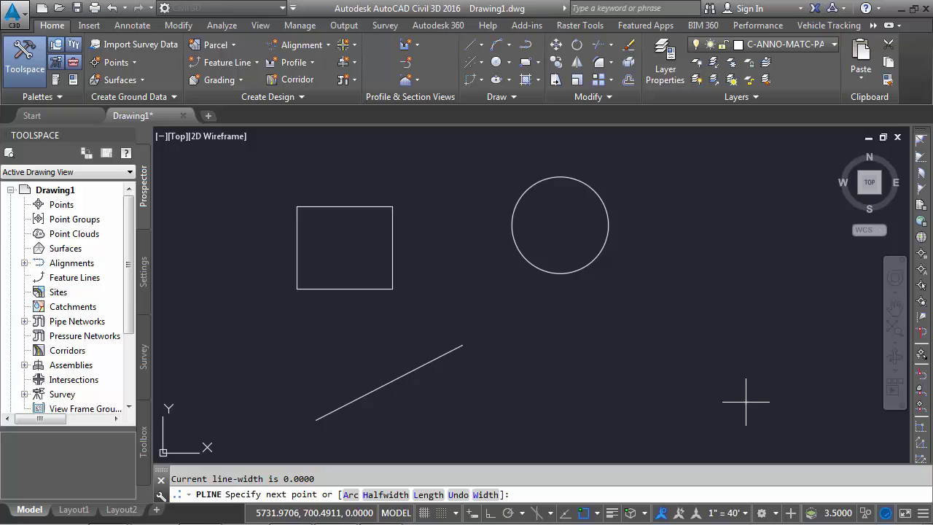
pyautogui.click(345, 247)
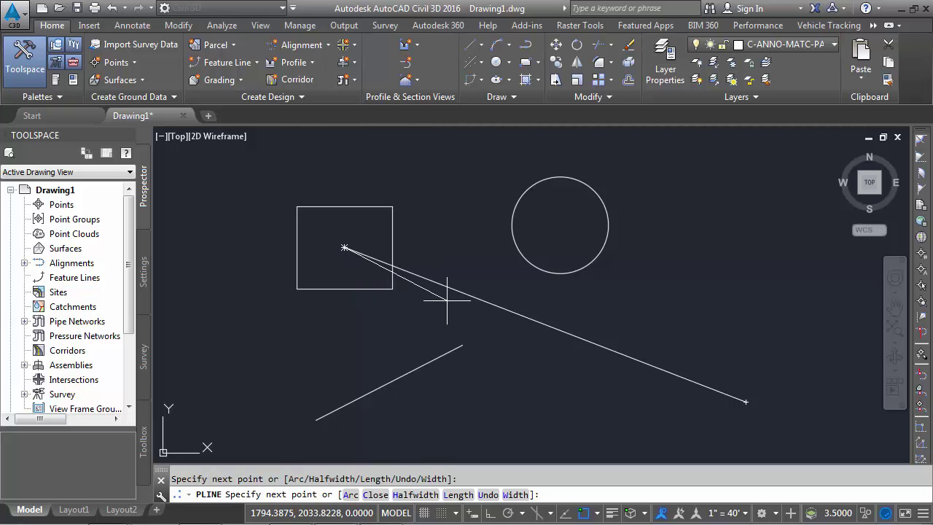
pyautogui.press('Escape')
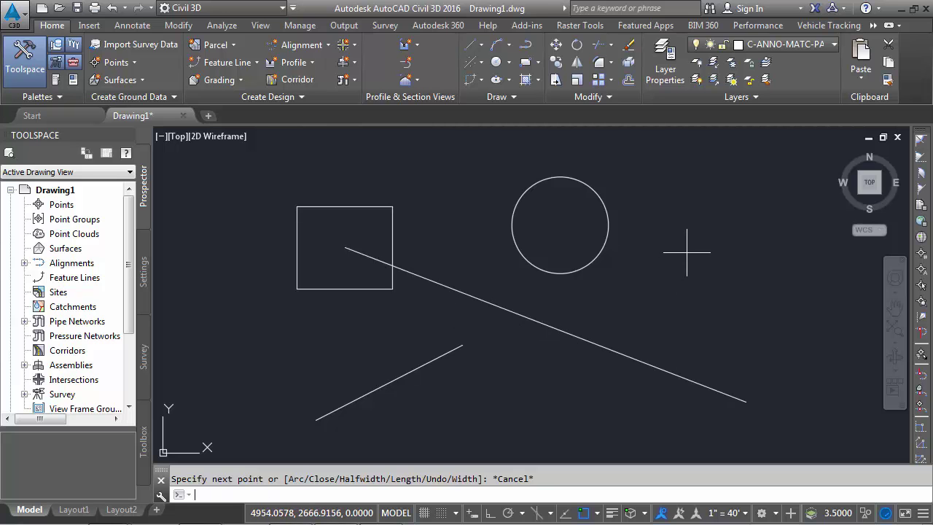
# Draw a second polyline from upper right snapped to the circle's centre.
pyautogui.press('Return')
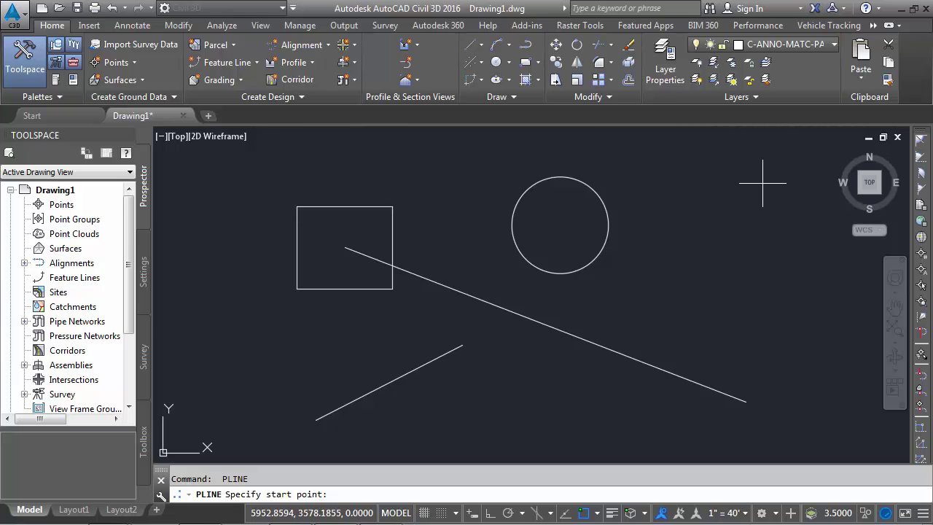
pyautogui.click(740, 178)
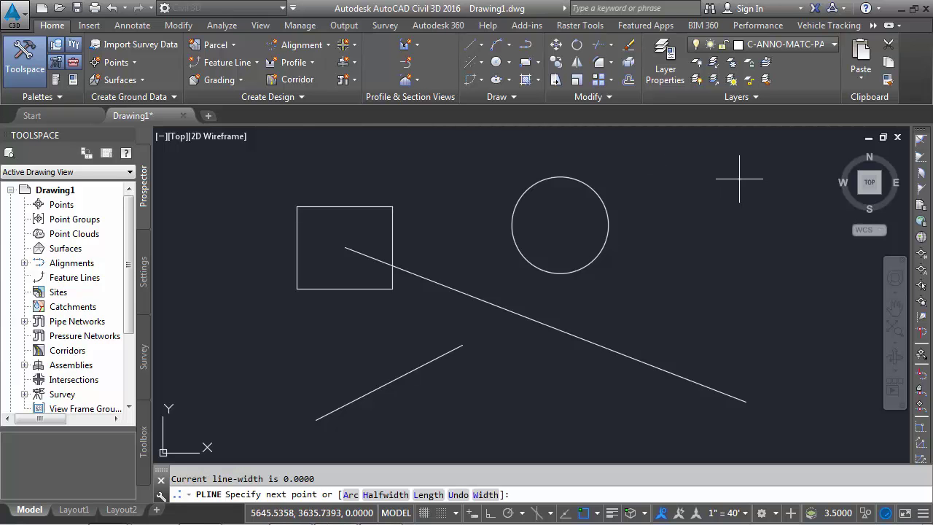
pyautogui.click(604, 248)
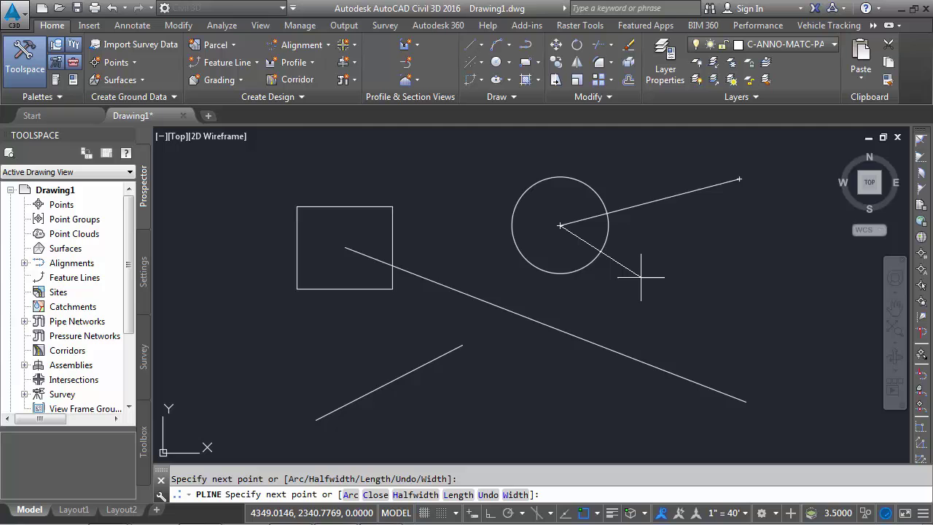
pyautogui.press('Escape')
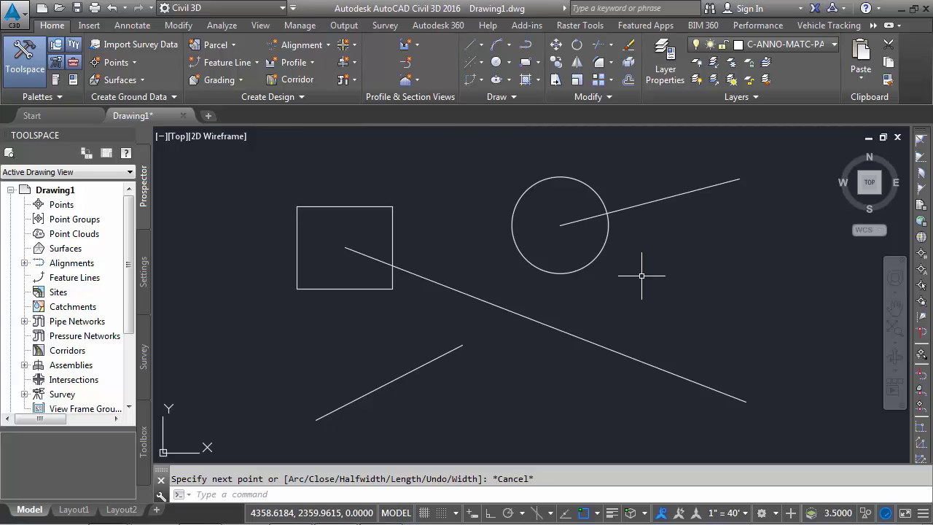
# Crossing-select and delete the two long polylines, then clear the command line.
pyautogui.click(697, 174)
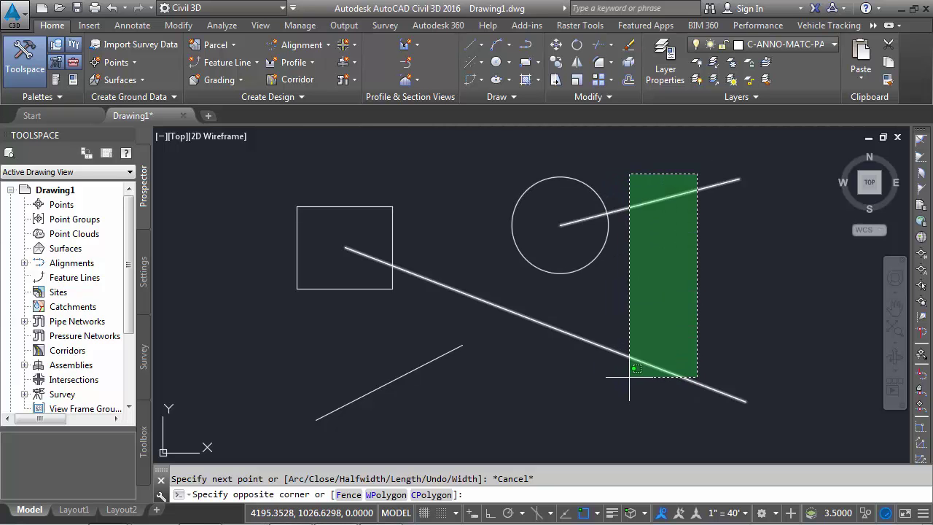
pyautogui.click(630, 377)
pyautogui.press('Delete')
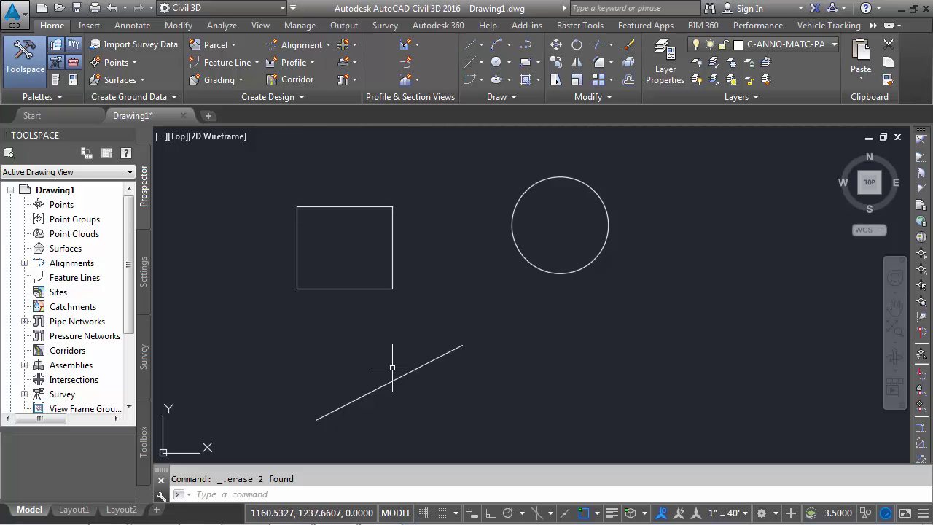
pyautogui.press('Escape')
pyautogui.click(268, 493)
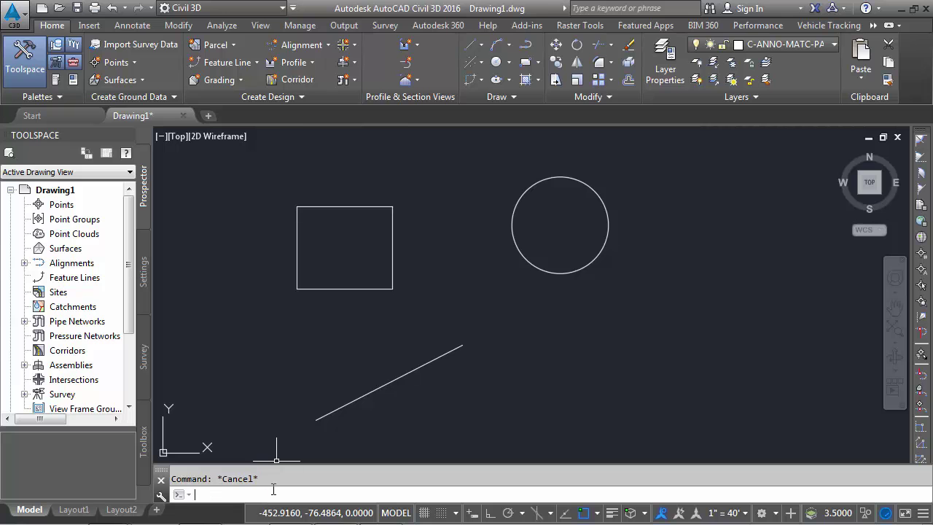
# Check ELEV, then use ID on the short line's endpoint and circle centre to confirm Z 0.
pyautogui.write('elev')
pyautogui.press('Return')
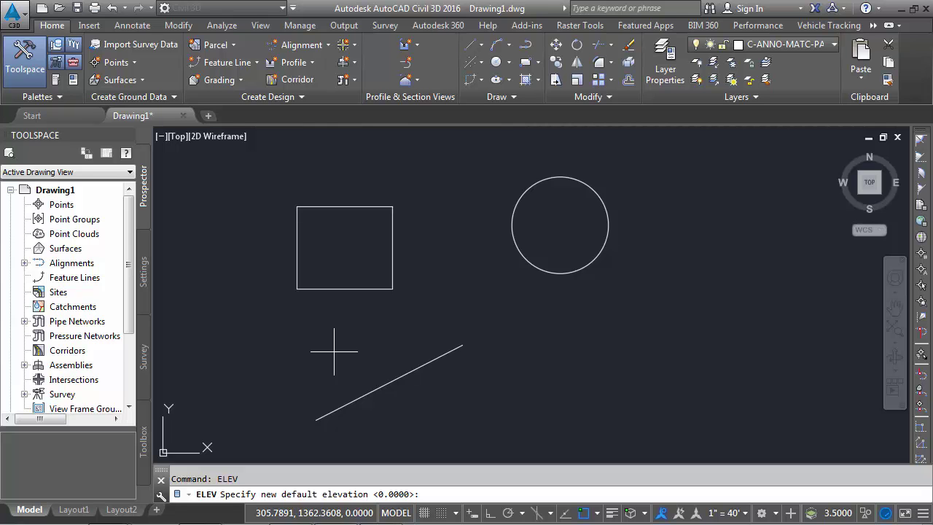
pyautogui.press('Escape')
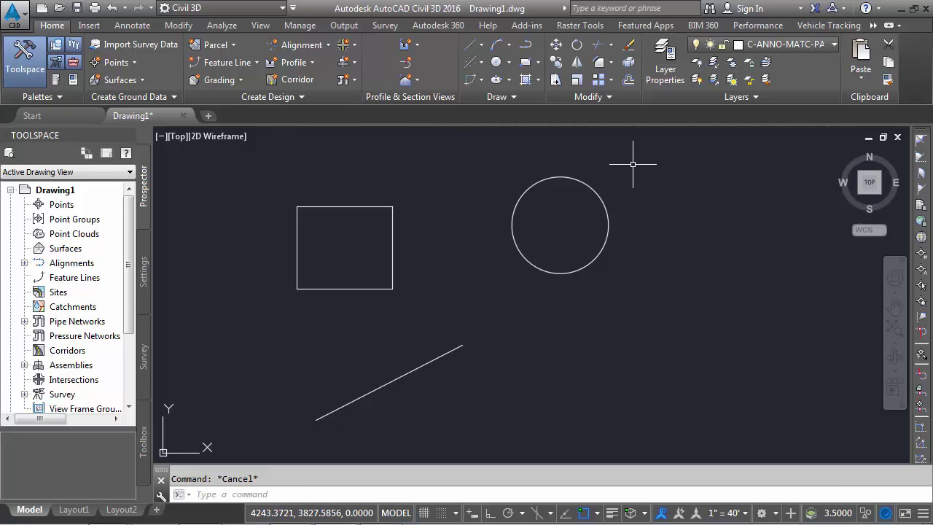
pyautogui.write('ID')
pyautogui.press('Return')
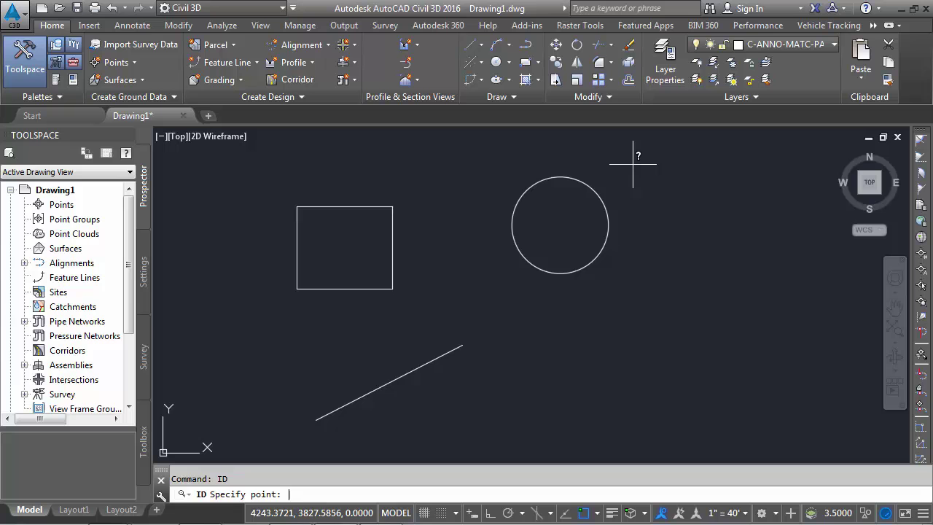
pyautogui.click(457, 347)
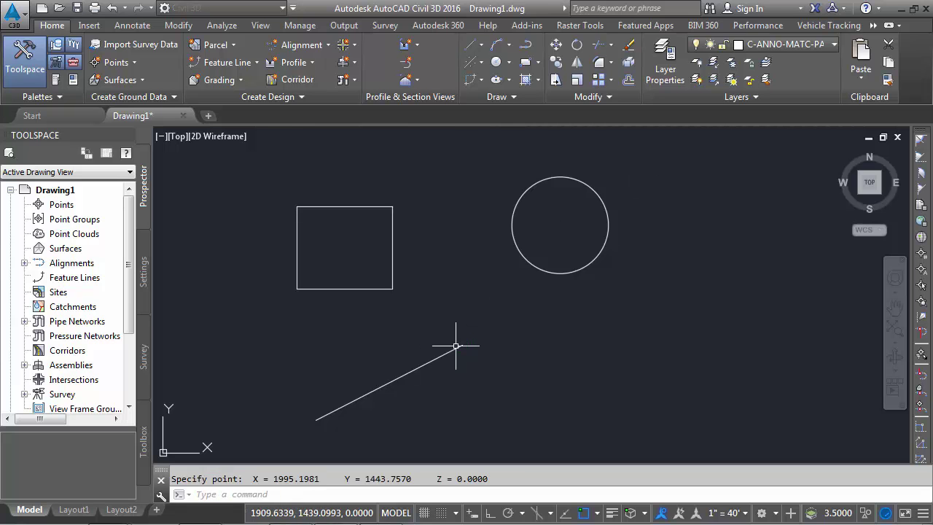
pyautogui.press('Return')
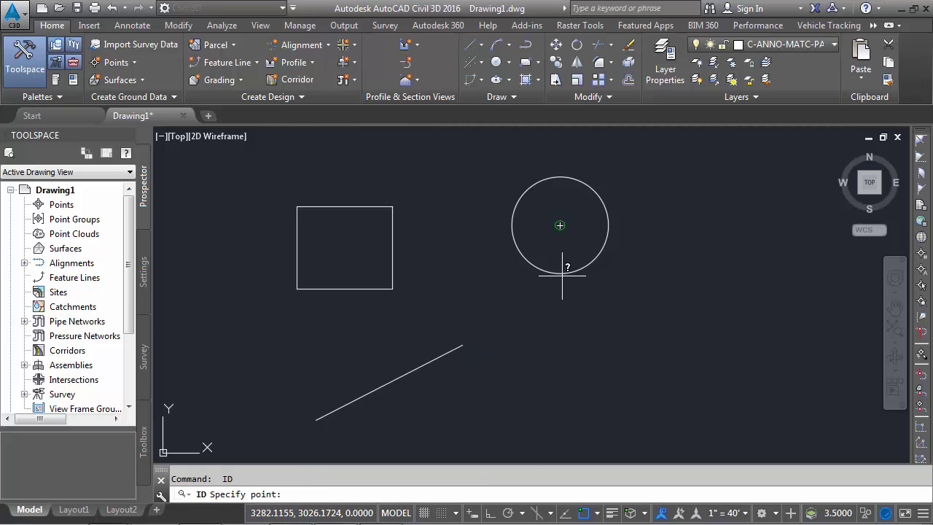
pyautogui.click(558, 270)
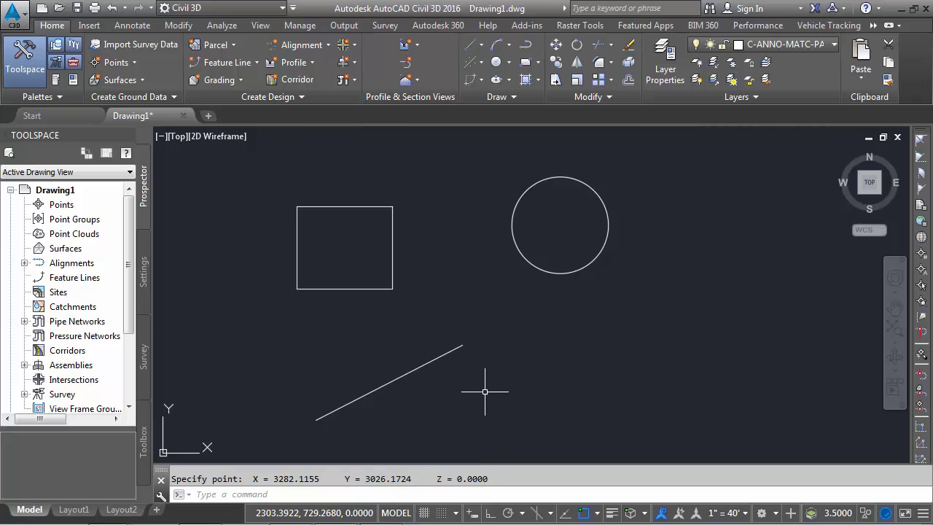
pyautogui.press('Escape')
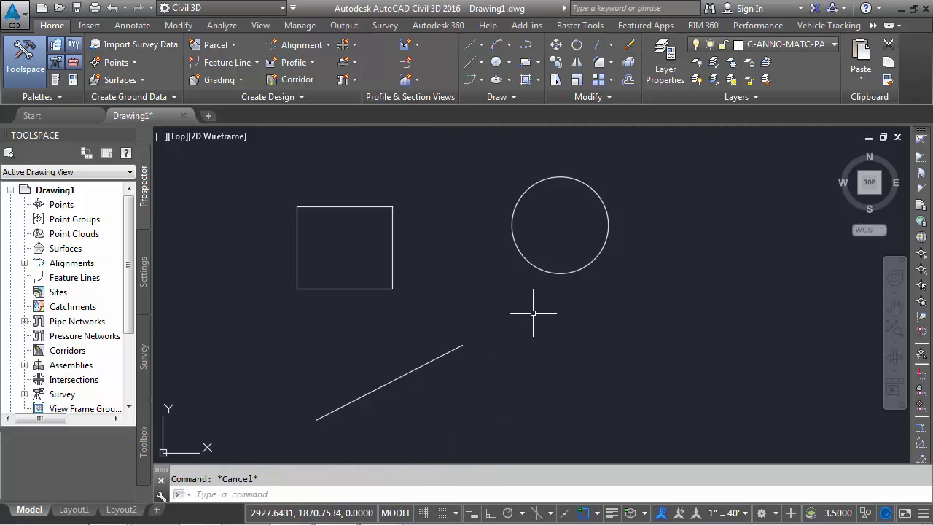
# Erase the square, circle and short line with a crossing window.
pyautogui.moveTo(541, 303); pyautogui.dragTo(506, 291, button='middle')
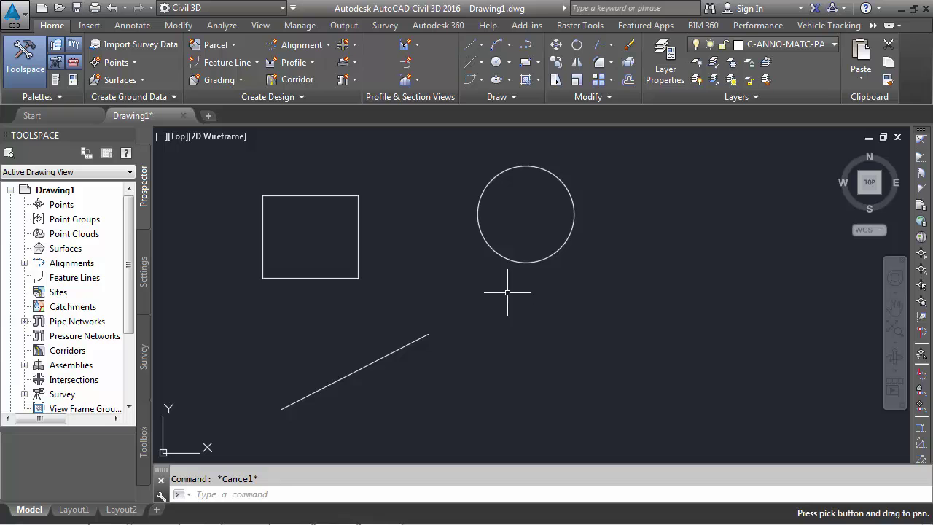
pyautogui.click(628, 177)
pyautogui.click(327, 391)
pyautogui.press('Delete')
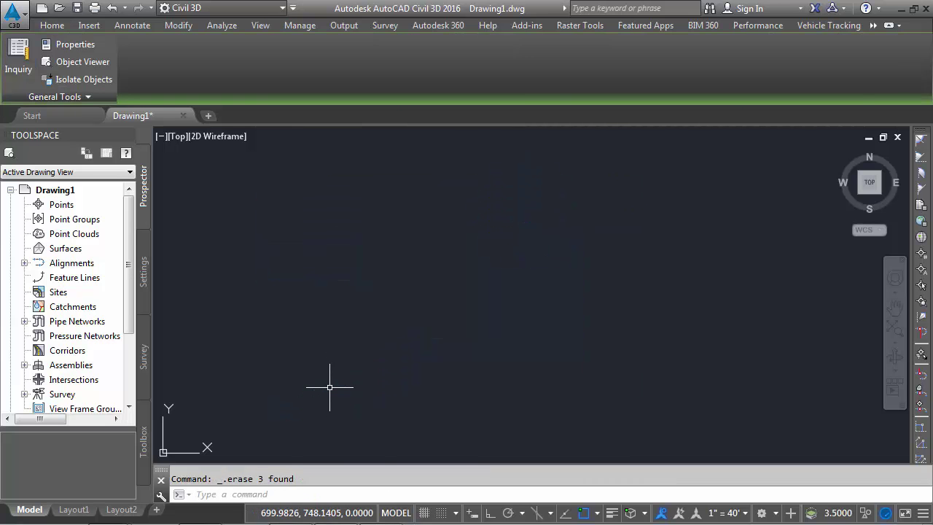
# Use ELEV to set the default elevation to 100, keeping thickness at 0.
pyautogui.press('Escape')
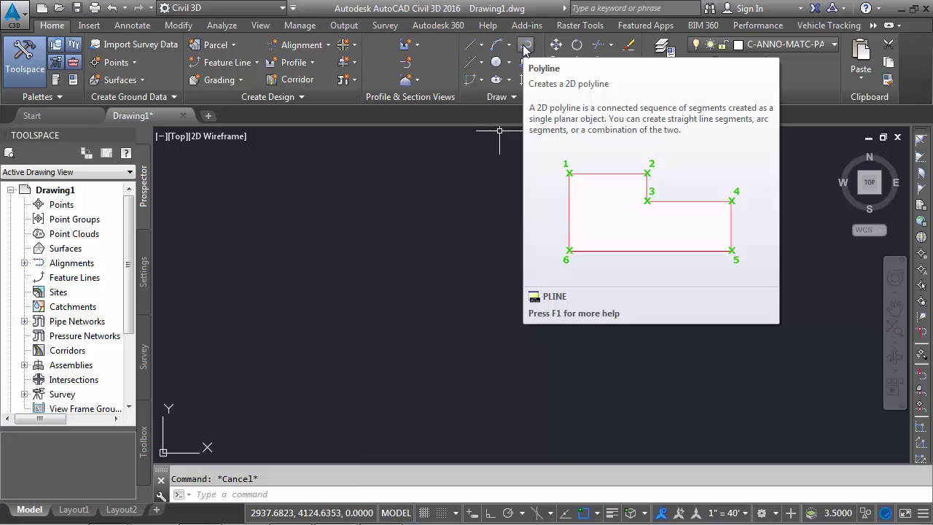
pyautogui.click(350, 494)
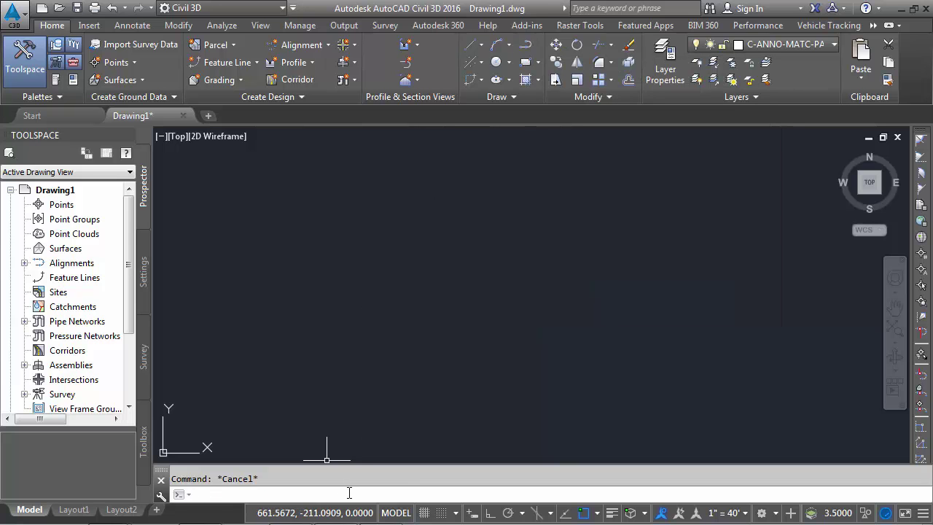
pyautogui.write('elev')
pyautogui.press('Return')
pyautogui.write('10')
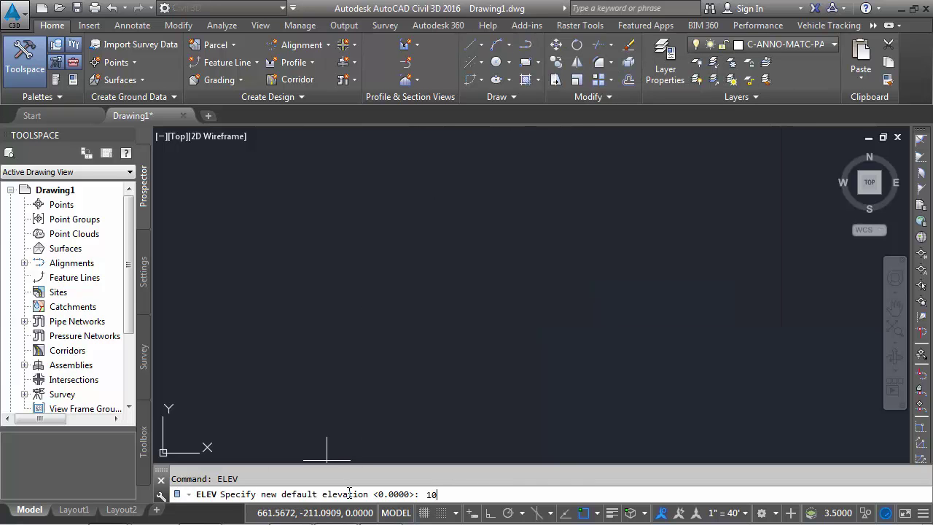
pyautogui.write('0')
pyautogui.press('Return')
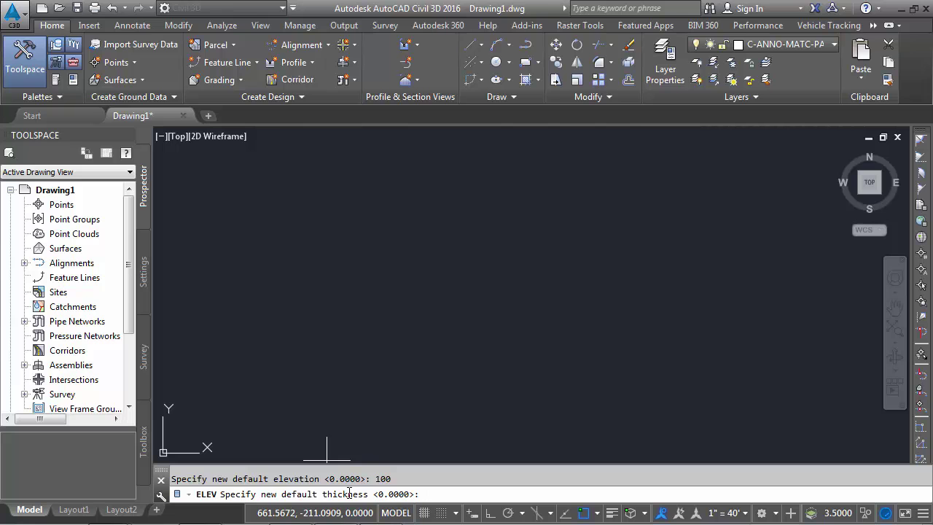
pyautogui.press('Return')
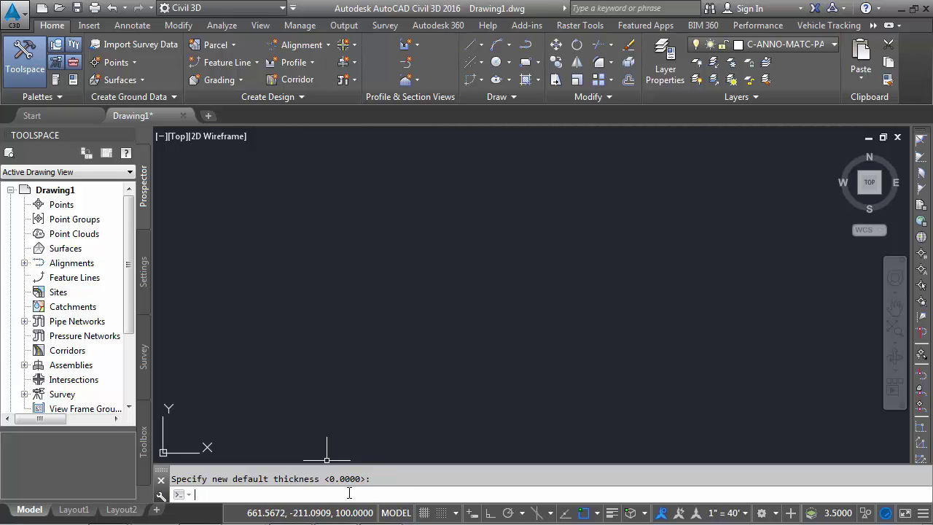
pyautogui.press('Escape')
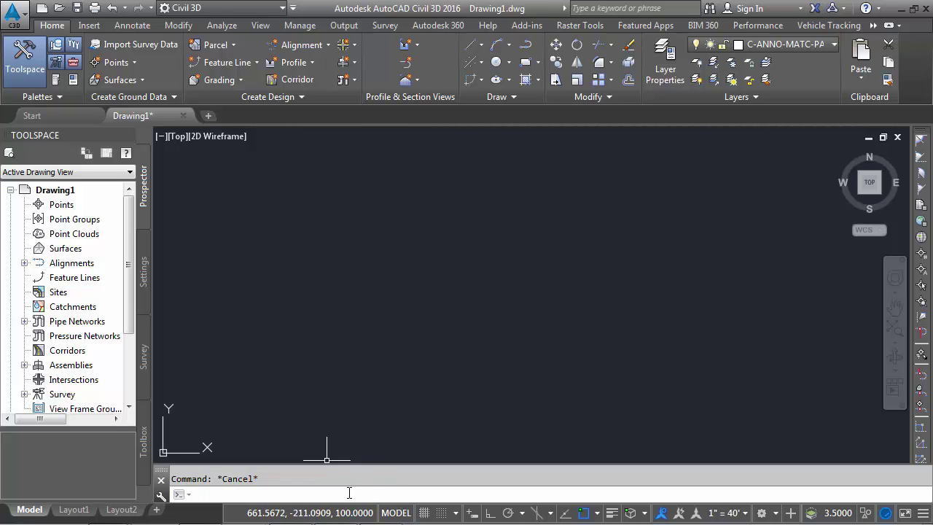
# Draw a single diagonal polyline segment from lower left to upper right.
pyautogui.click(474, 48)
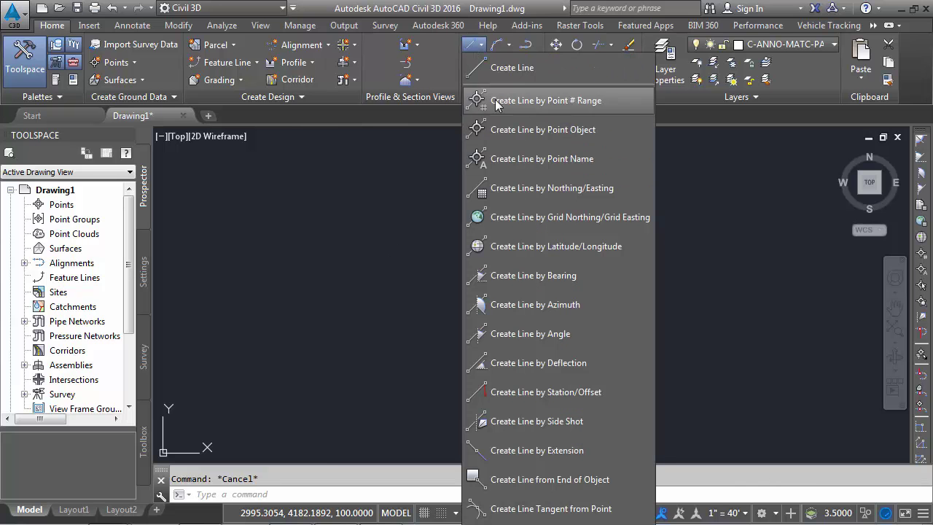
pyautogui.click(526, 46)
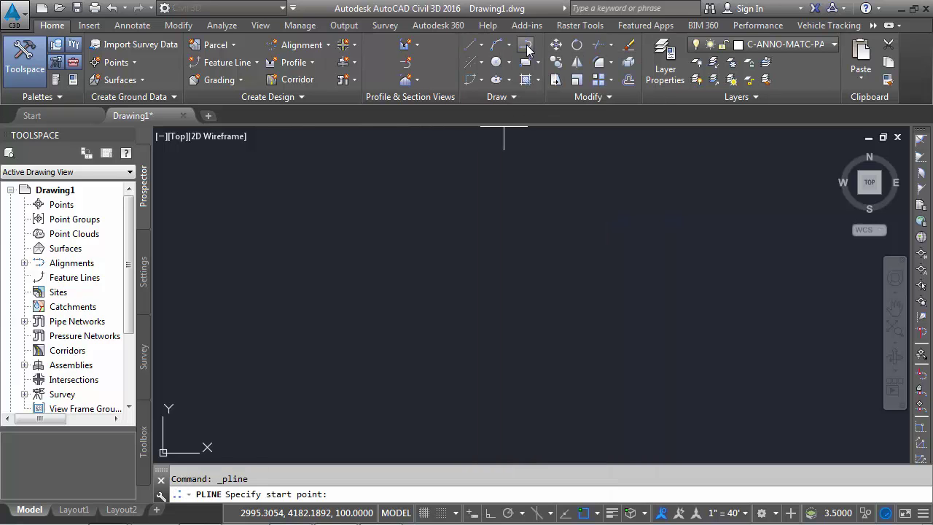
pyautogui.click(258, 303)
pyautogui.click(484, 172)
pyautogui.press('Escape')
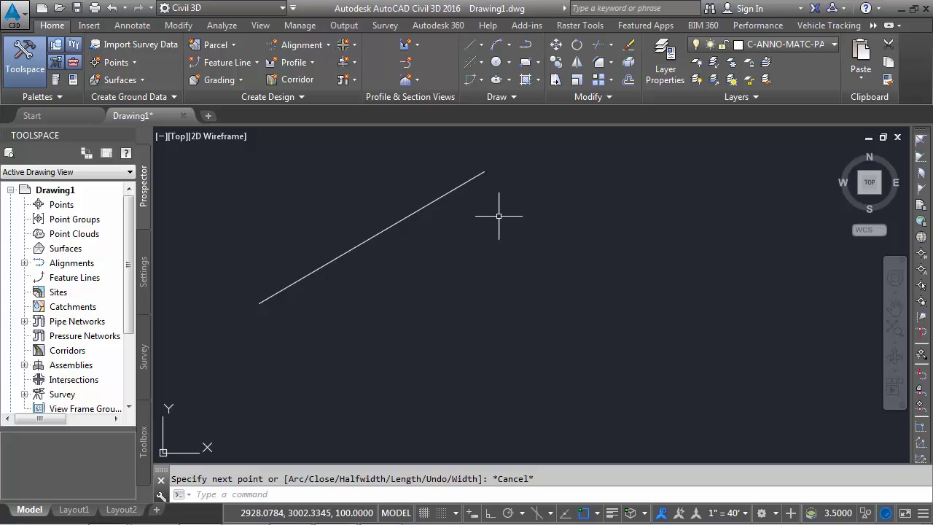
# Use ID on the polyline's upper and lower-left endpoints to read their coordinates.
pyautogui.write('ID')
pyautogui.press('Return')
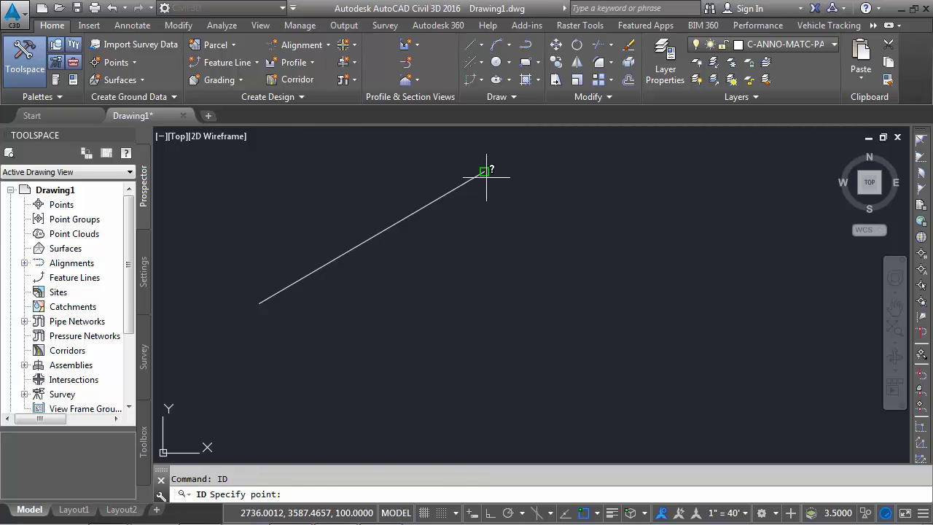
pyautogui.click(486, 175)
pyautogui.press('Return')
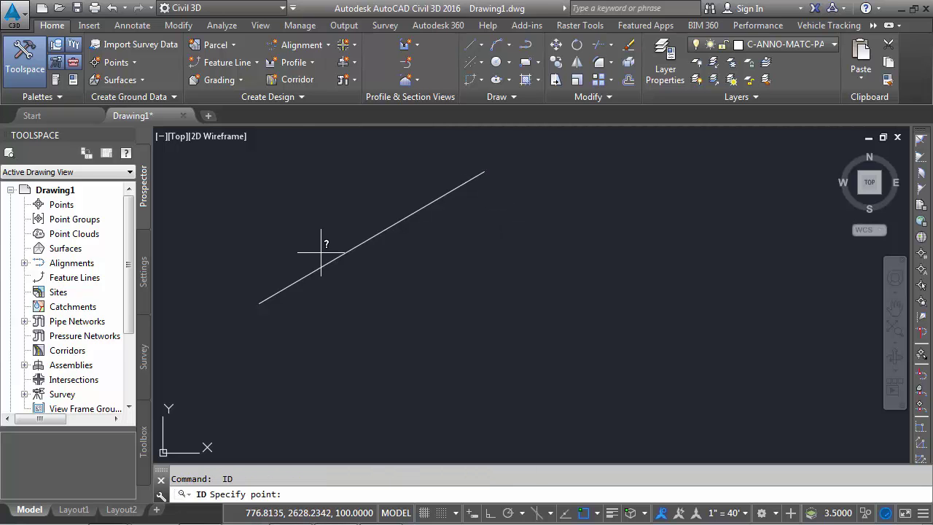
pyautogui.click(261, 302)
pyautogui.press('Escape')
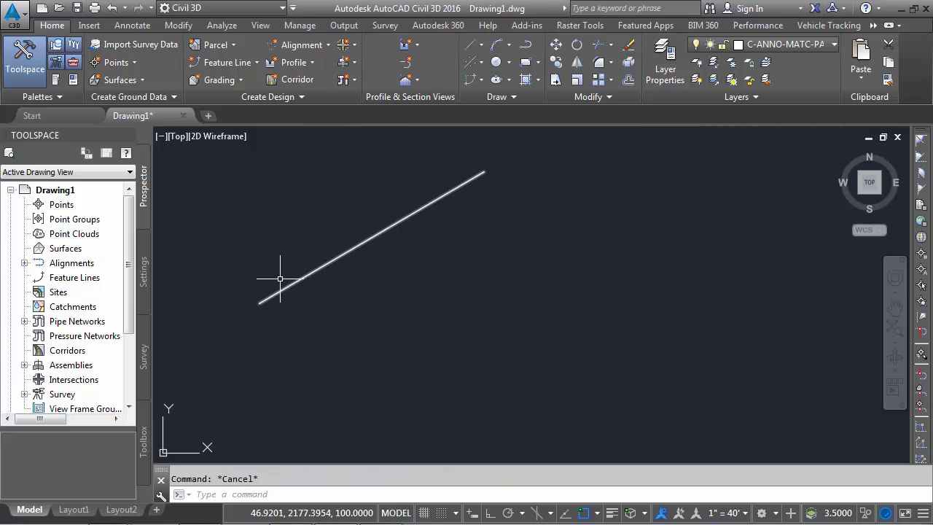
# Reset the default elevation to 0 with ELEV, leaving thickness unchanged.
pyautogui.write('ELEV')
pyautogui.press('Return')
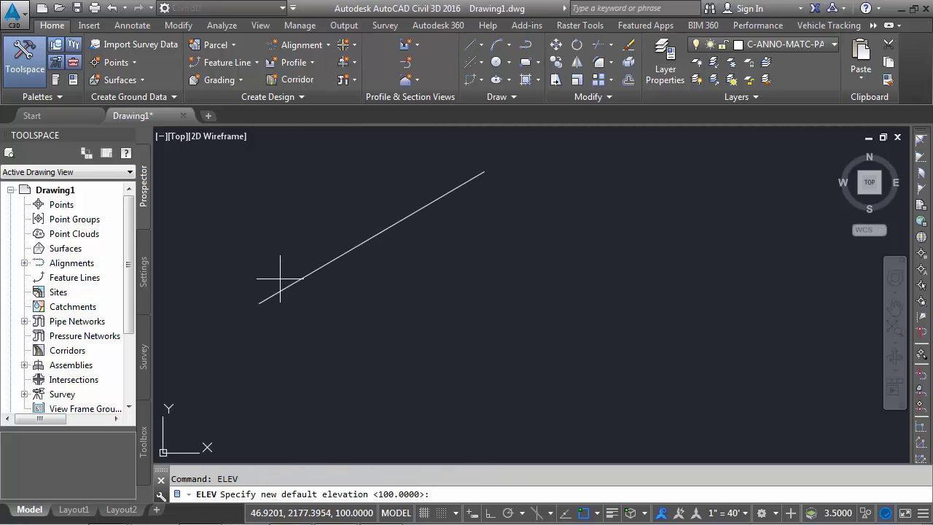
pyautogui.press('Return')
pyautogui.press('Return')
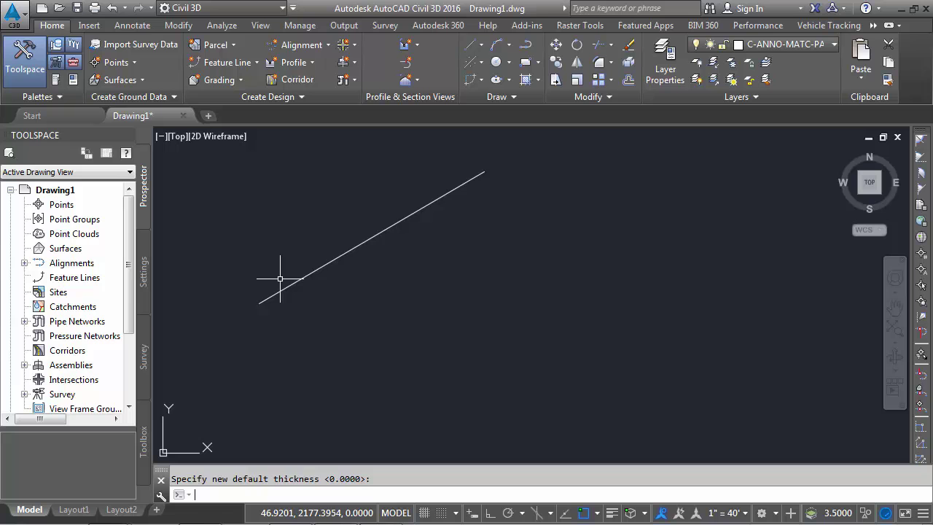
pyautogui.press('Escape')
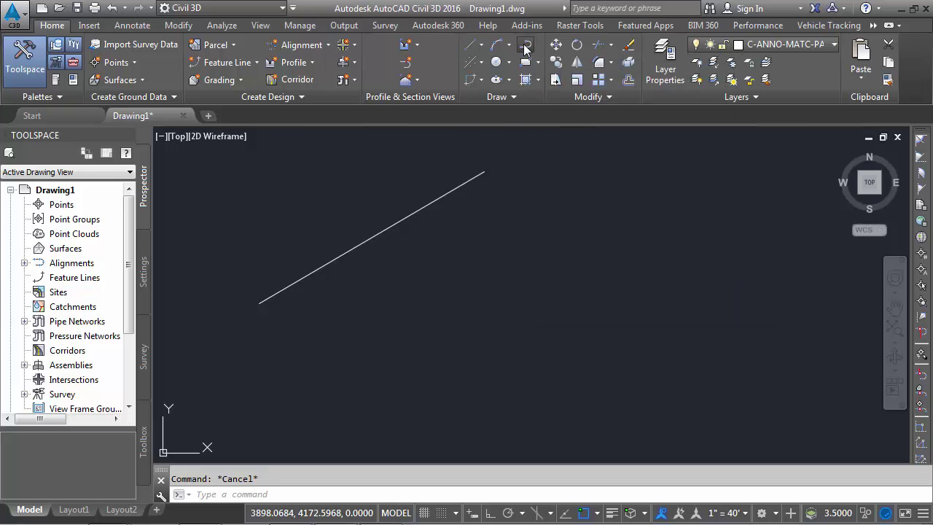
# Draw a polyline from lower right to the first line's top endpoint.
pyautogui.click(525, 47)
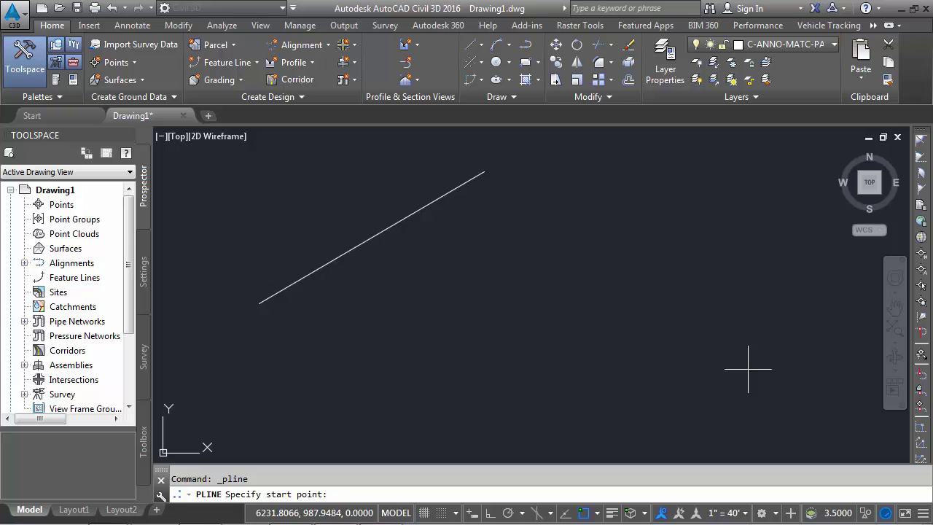
pyautogui.click(701, 359)
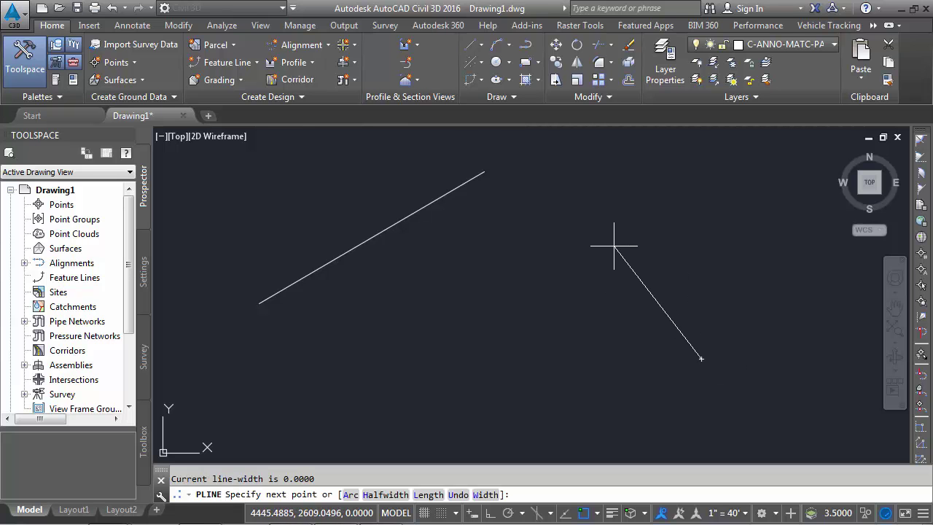
pyautogui.click(484, 172)
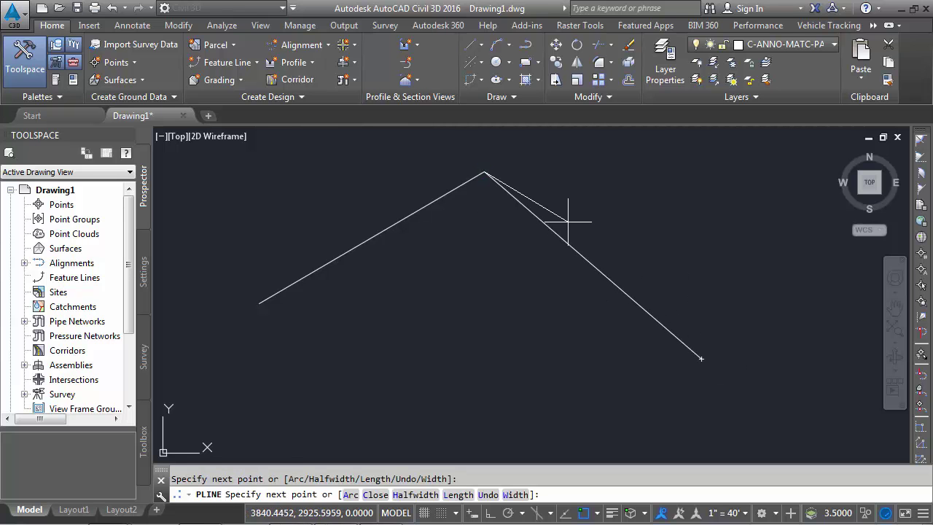
pyautogui.press('Escape')
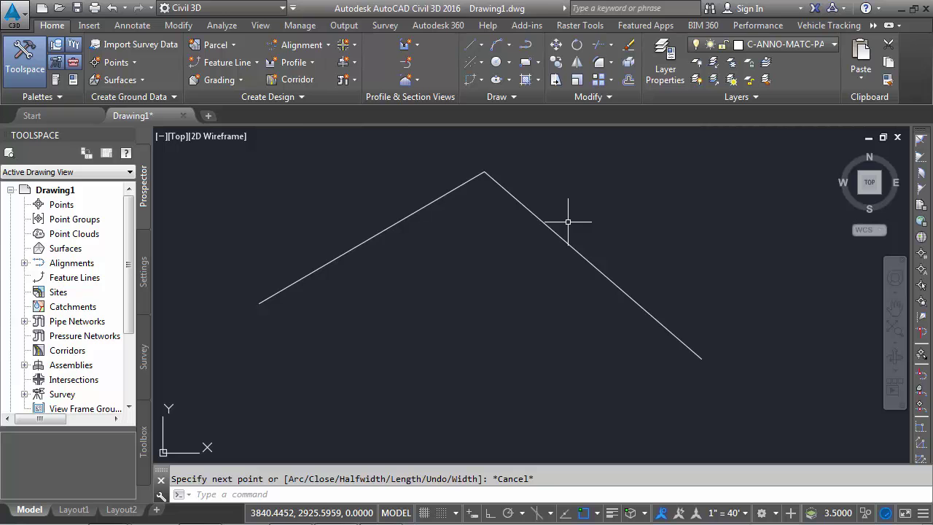
# Use ID on the new polyline's lower end and apex, showing the apex at Z 0.
pyautogui.write('ID')
pyautogui.press('Return')
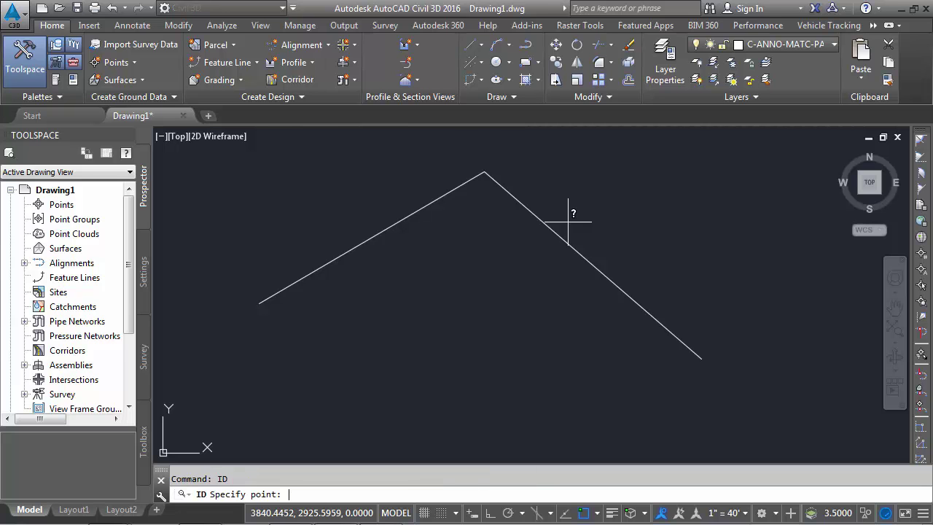
pyautogui.click(703, 356)
pyautogui.press('Return')
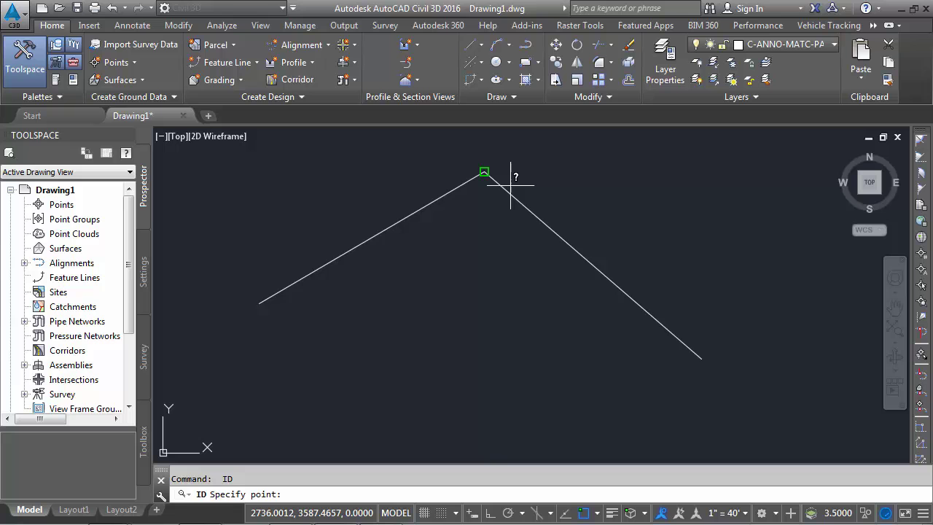
pyautogui.click(510, 185)
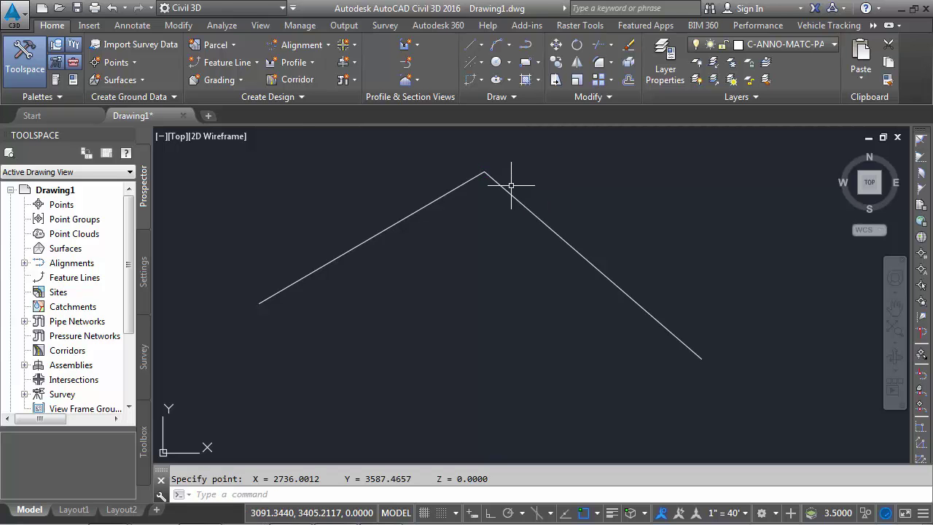
pyautogui.press('Escape')
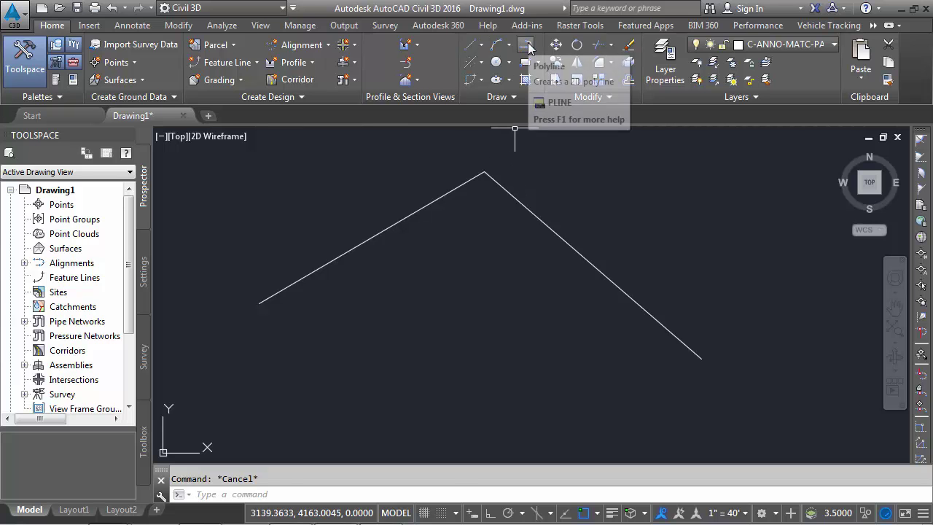
# Erase the polyline and line with a selection window.
pyautogui.click(539, 200)
pyautogui.click(493, 178)
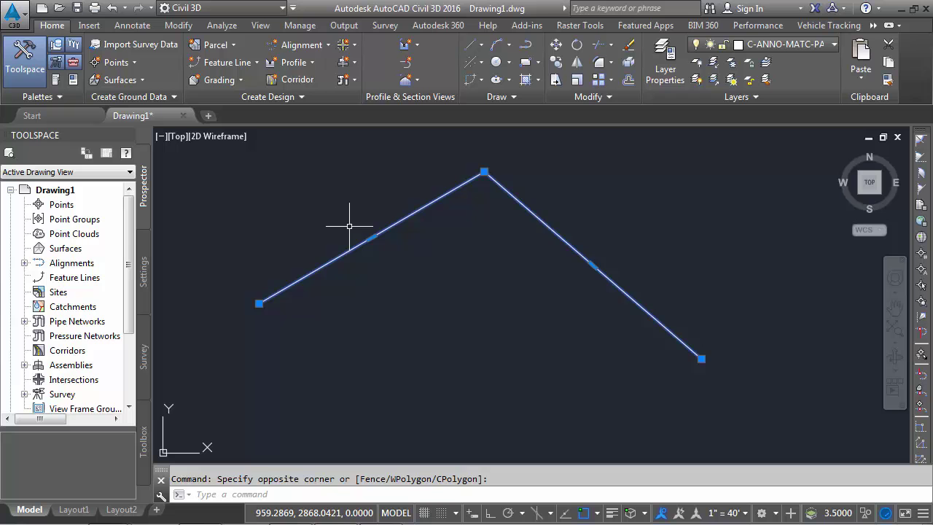
pyautogui.press('Delete')
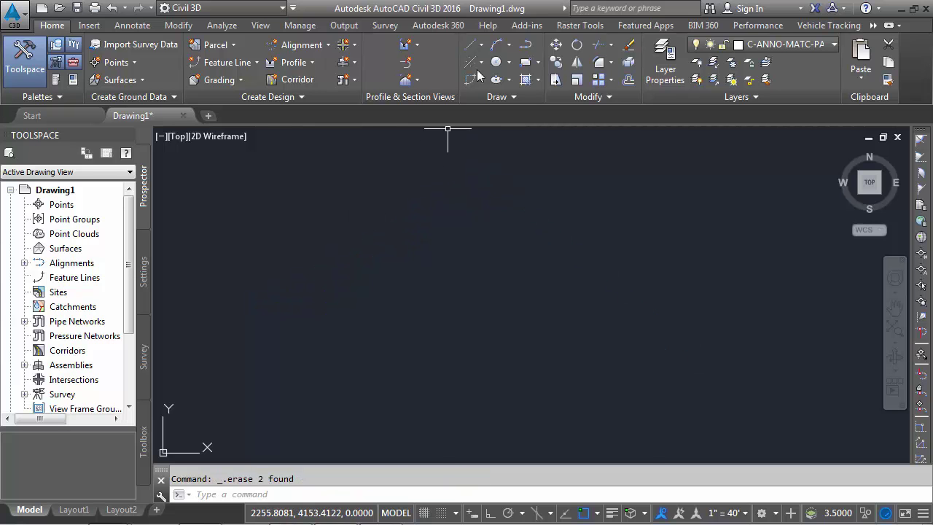
# Draw a line from 100,100,0 to 200,200,0 with typed coordinates.
pyautogui.click(480, 45)
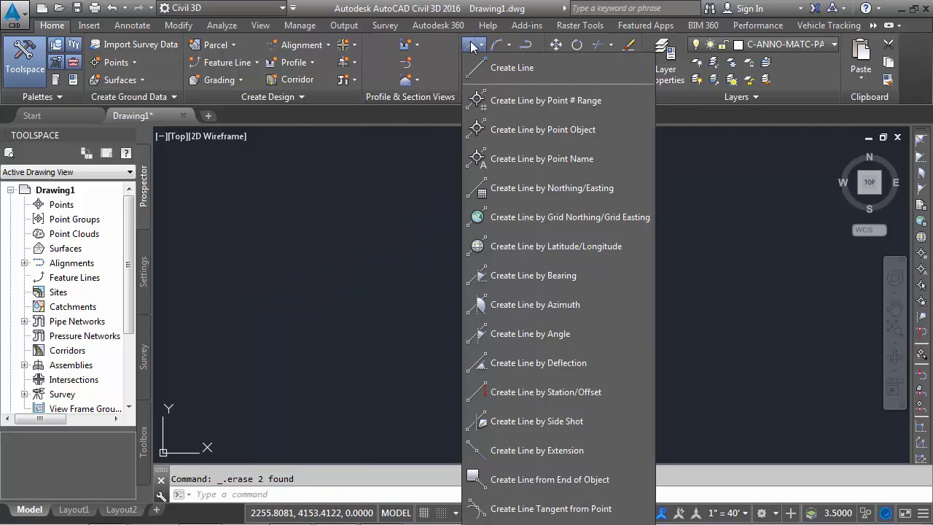
pyautogui.click(496, 68)
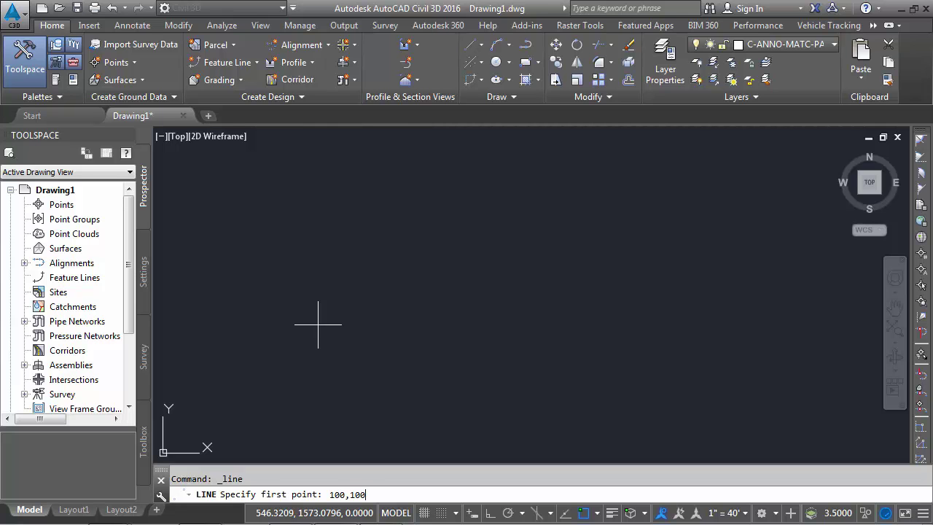
pyautogui.write('100,100,0')
pyautogui.press('Return')
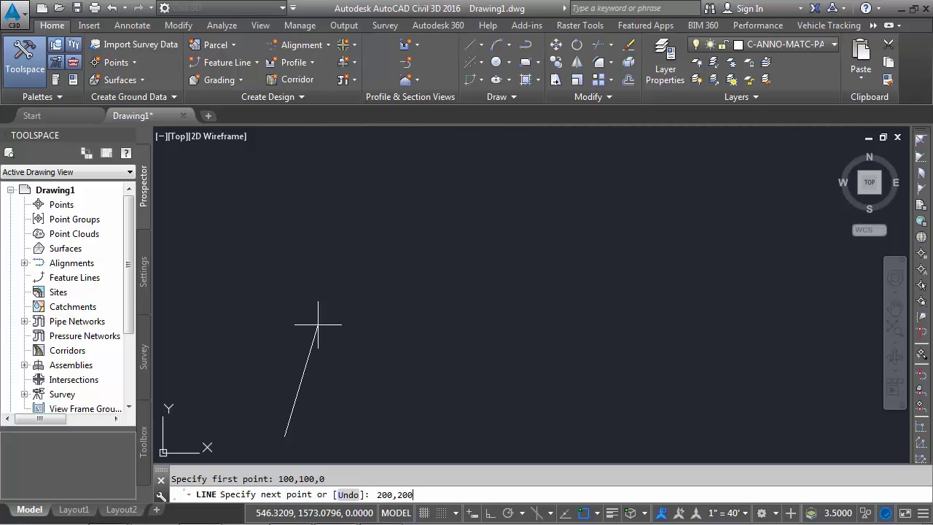
pyautogui.write('200,200,0')
pyautogui.press('Return')
pyautogui.press('Escape')
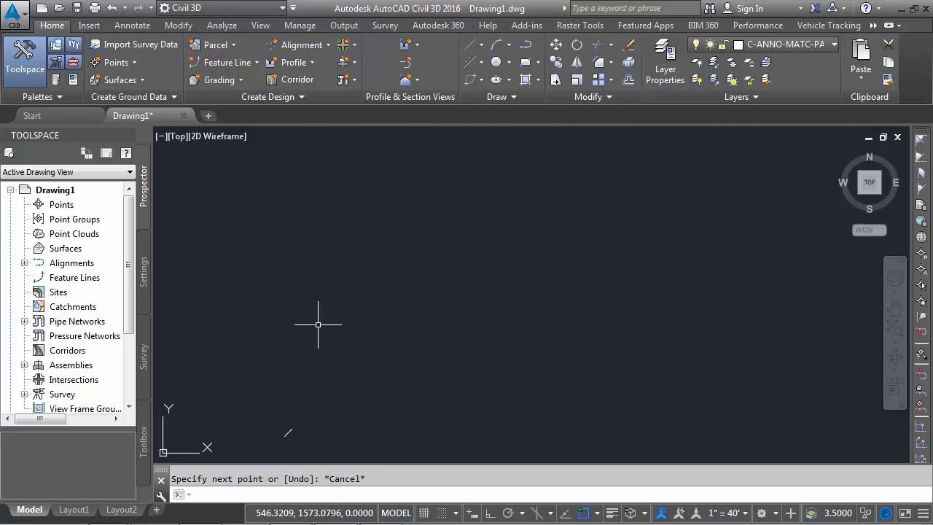
# Zoom to the line and ID its upper end, reading X 200, Y 200, Z 100.
pyautogui.middleClick(288, 433)
pyautogui.scroll(-2, 350, 303)
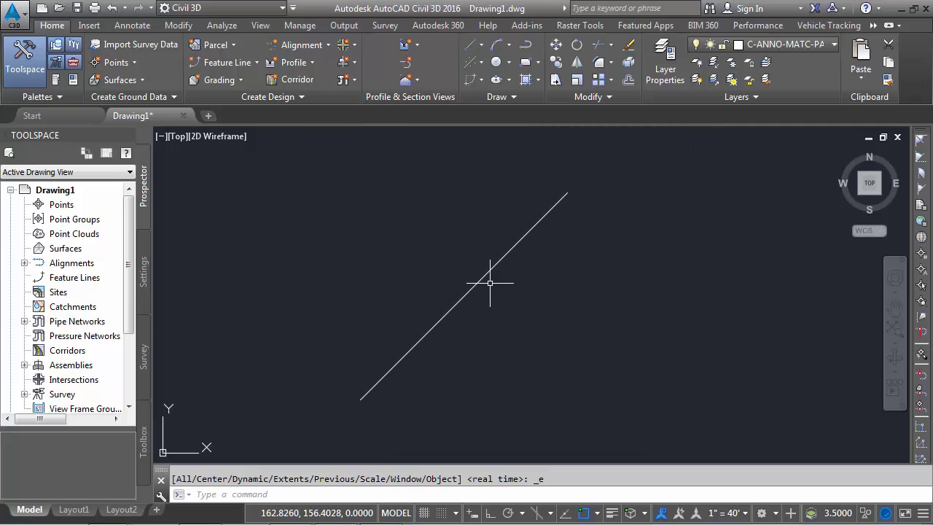
pyautogui.write('ID')
pyautogui.press('Return')
pyautogui.click(563, 200)
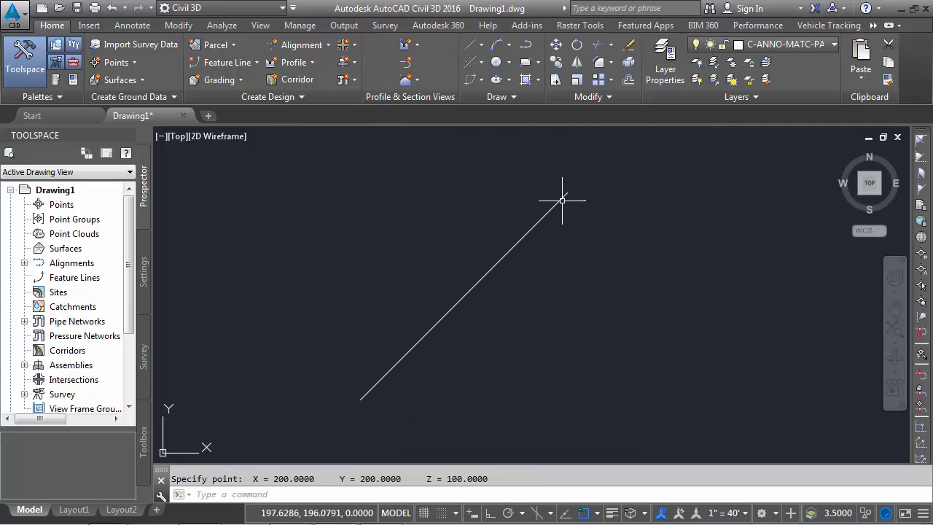
pyautogui.press('Escape')
pyautogui.scroll(-2, 620, 241)
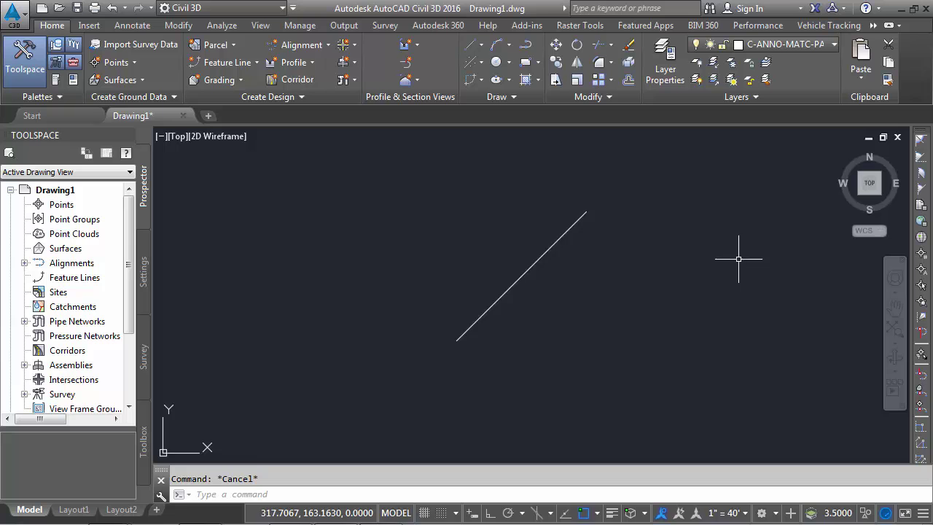
pyautogui.moveTo(739, 259); pyautogui.dragTo(586, 259, button='middle')
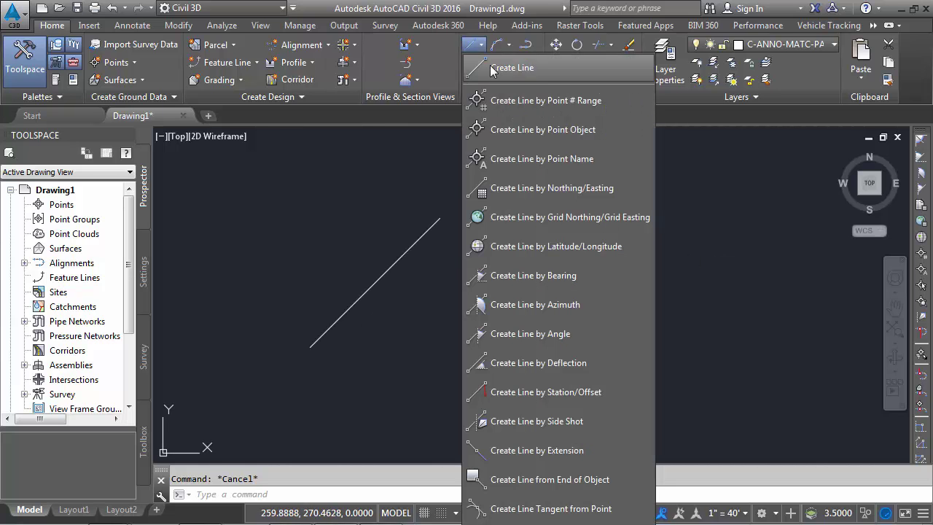
# Start a new line with its first point at the lower right of the drawing.
pyautogui.click(481, 44)
pyautogui.click(584, 67)
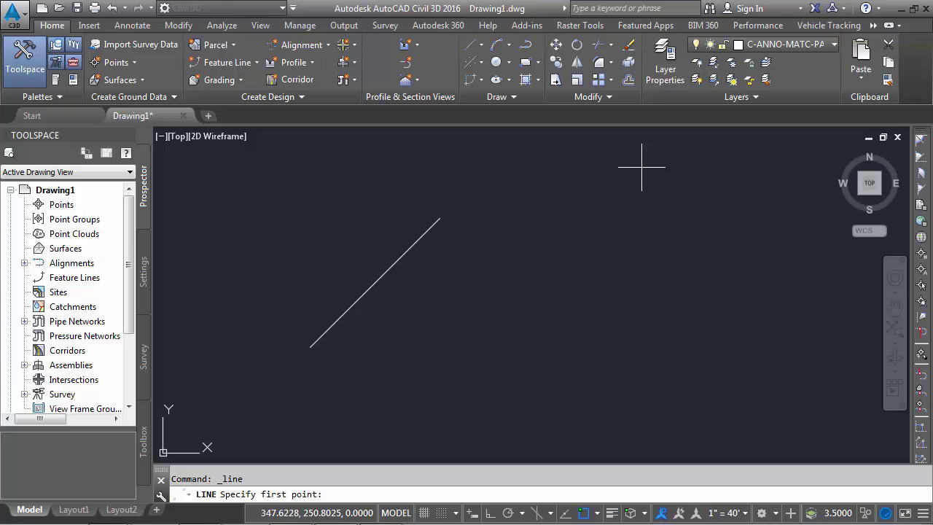
pyautogui.click(685, 387)
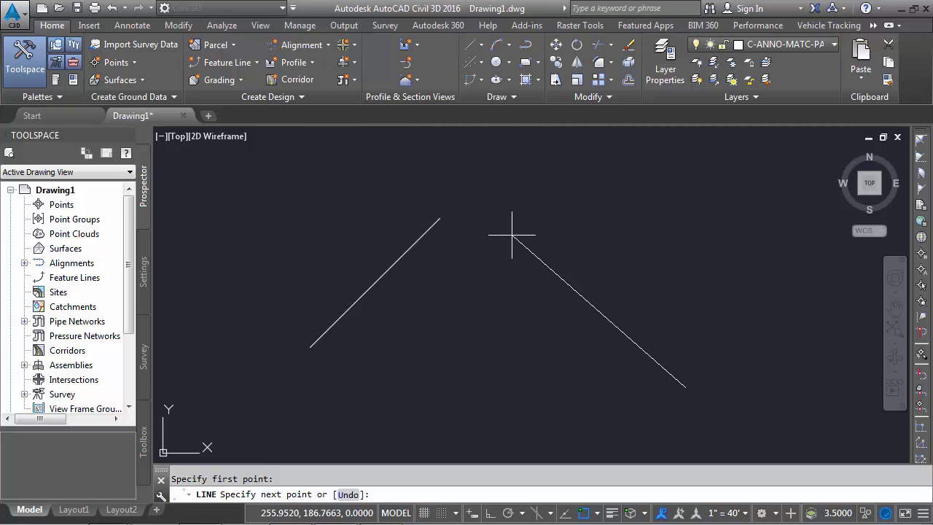
# End the line at the first line's top endpoint using a .XY point filter, with Z 300.
pyautogui.keyDown('shift'); pyautogui.rightClick(489, 235); pyautogui.keyUp('shift')
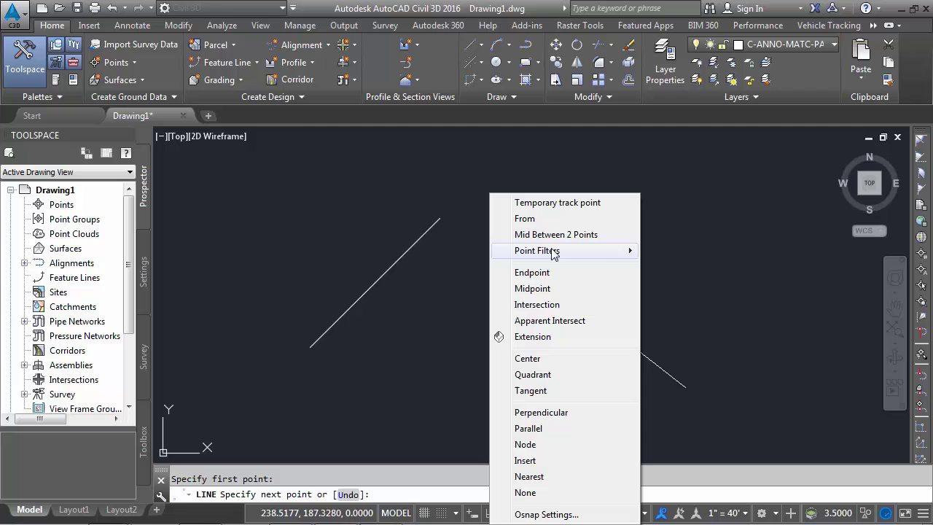
pyautogui.moveTo(556, 251)
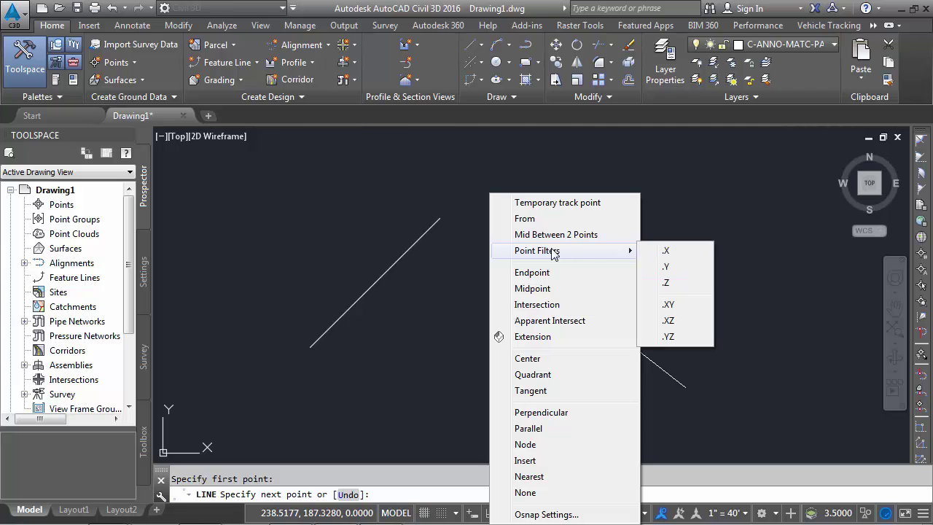
pyautogui.click(668, 305)
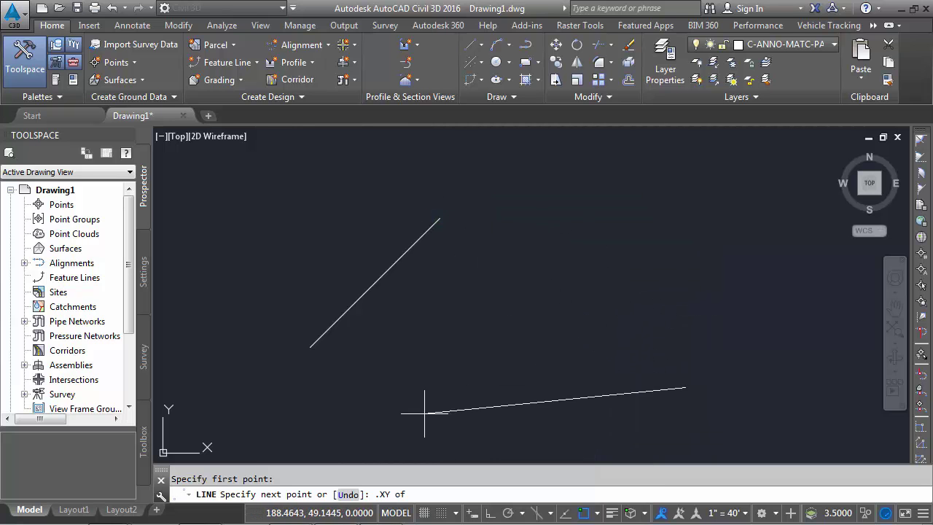
pyautogui.click(444, 223)
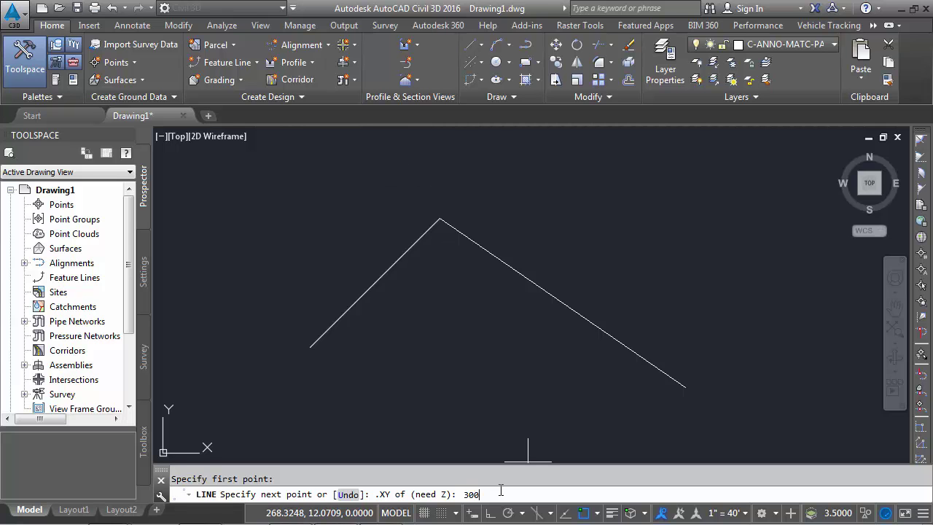
pyautogui.press('Return')
# Query with ID: the apex reads Z 300, the first line's top Z 100.
pyautogui.press('Escape')
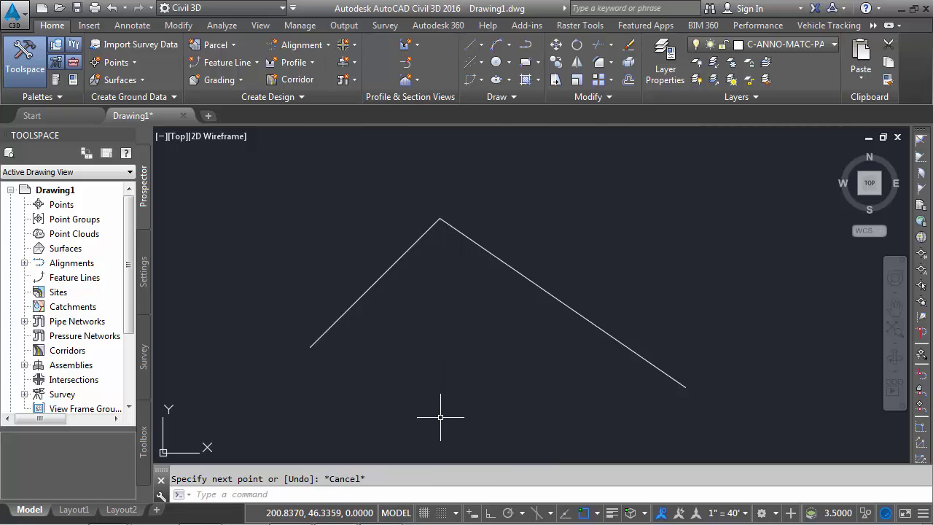
pyautogui.write('ID')
pyautogui.press('Return')
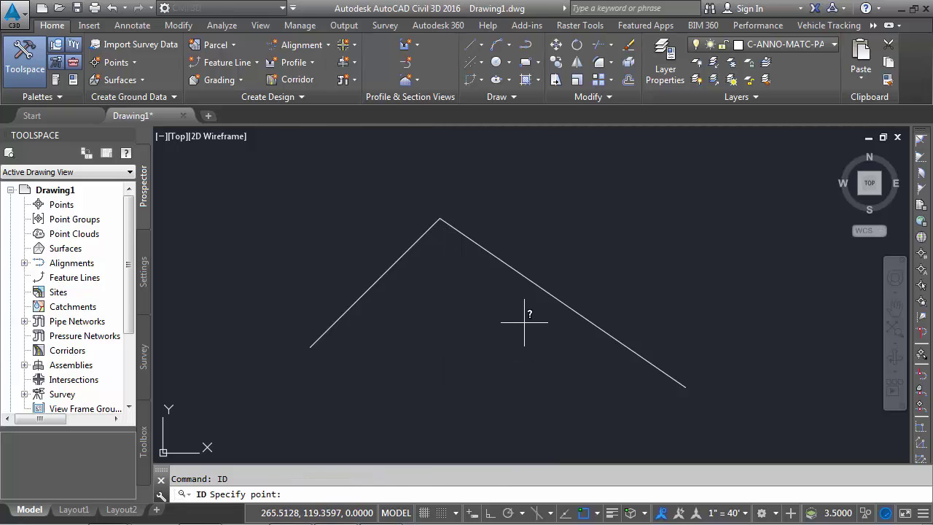
pyautogui.click(498, 256)
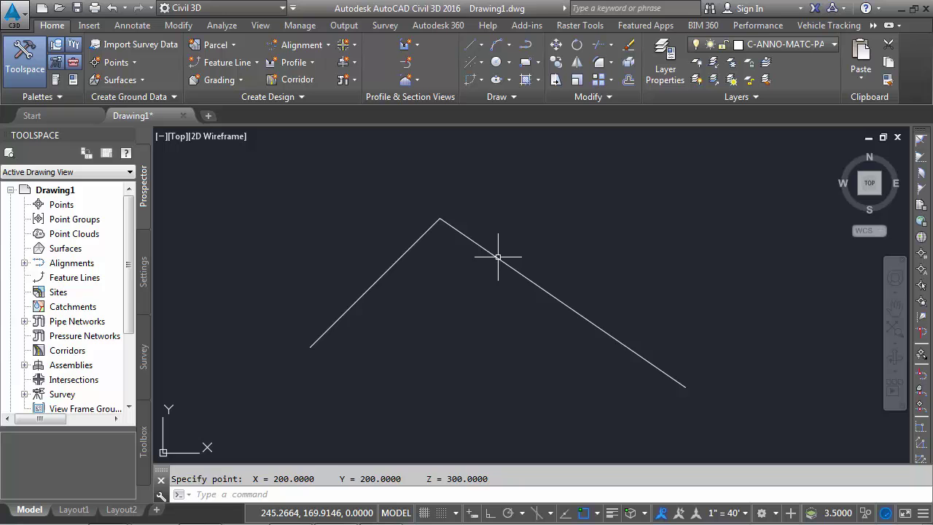
pyautogui.press('Return')
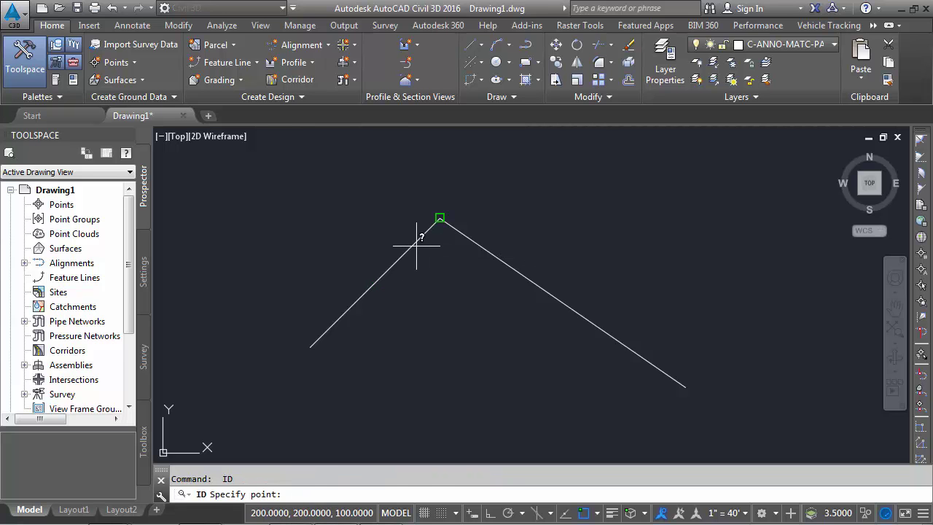
pyautogui.click(417, 246)
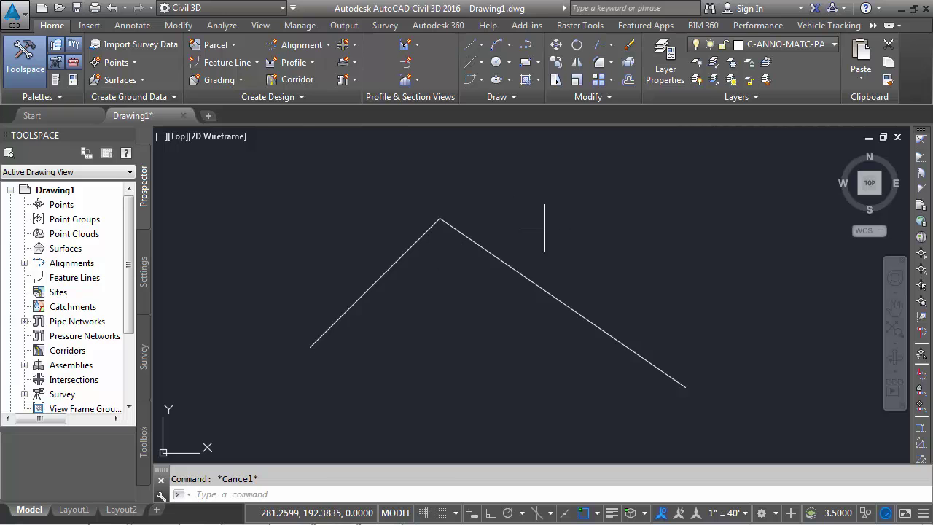
# Erase the right-hand line of the peak.
pyautogui.click(512, 267)
pyautogui.click(499, 285)
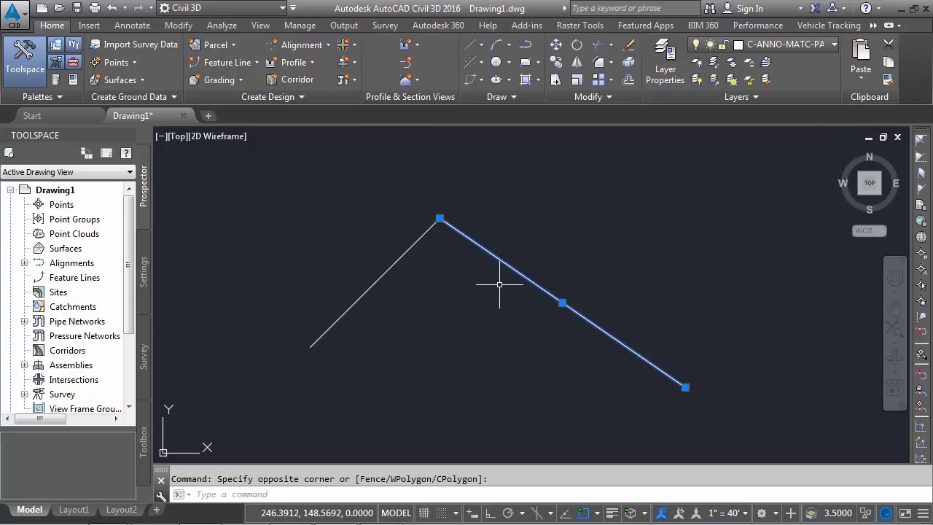
pyautogui.press('Delete')
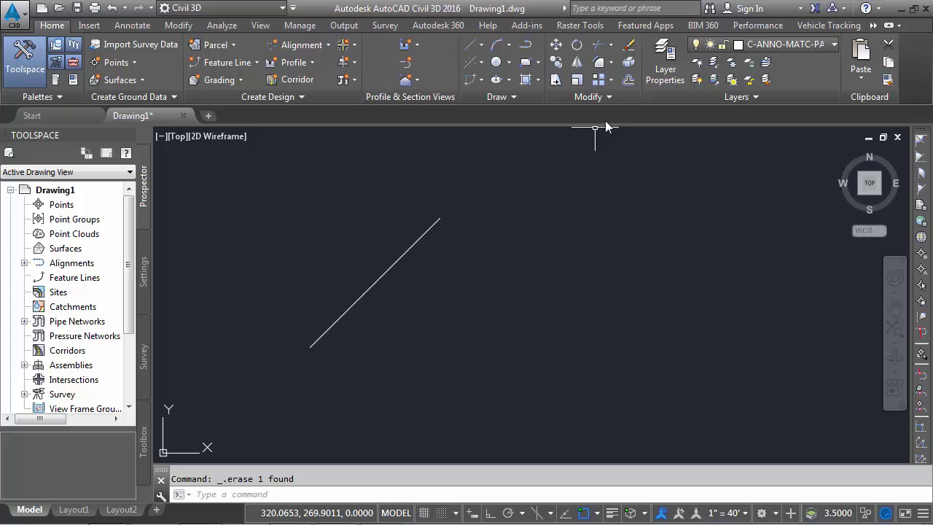
# Draw a line from the lower right to the top right, its end taking Z from the left line's top via a .Z filter.
pyautogui.click(480, 45)
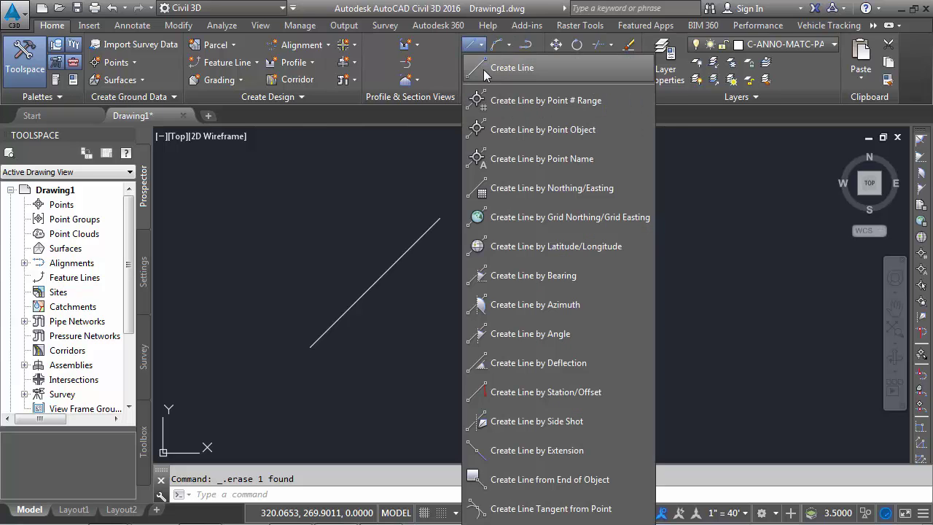
pyautogui.click(501, 68)
pyautogui.click(662, 420)
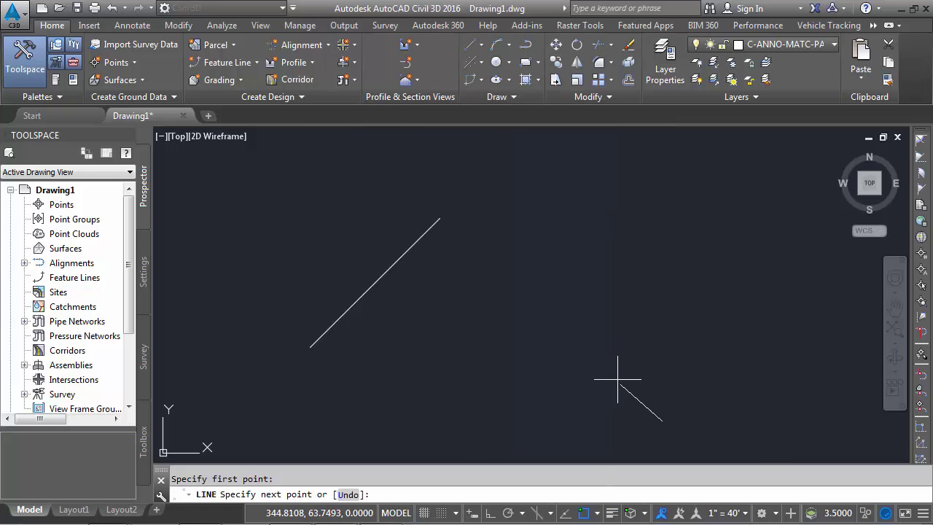
pyautogui.keyDown('shift'); pyautogui.rightClick(500, 277); pyautogui.keyUp('shift')
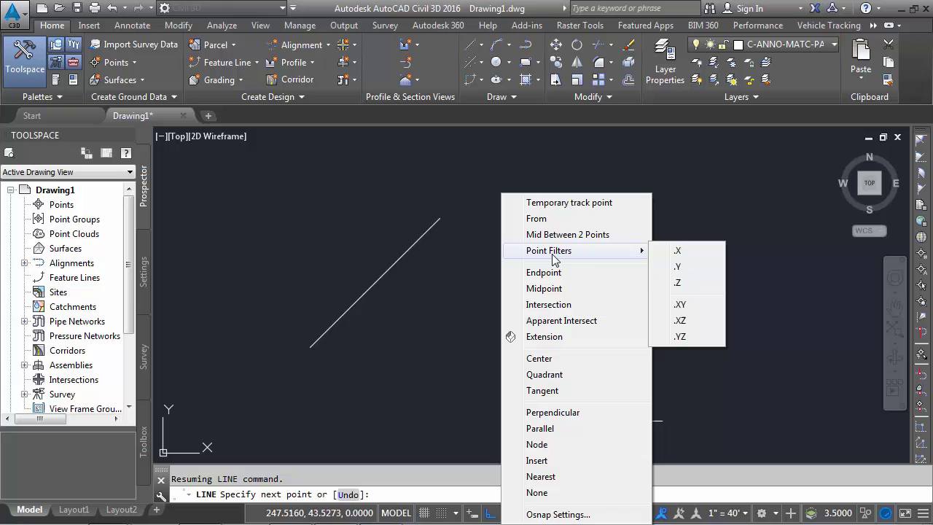
pyautogui.click(694, 285)
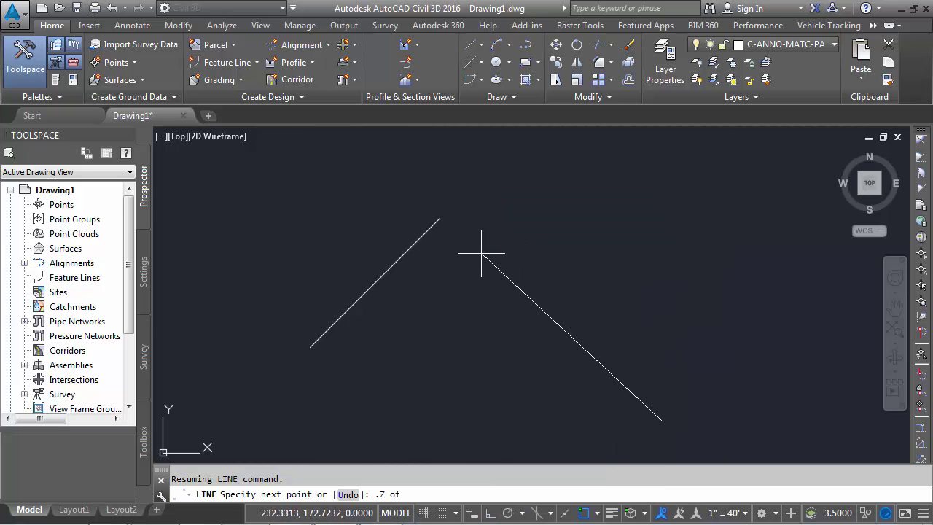
pyautogui.click(439, 217)
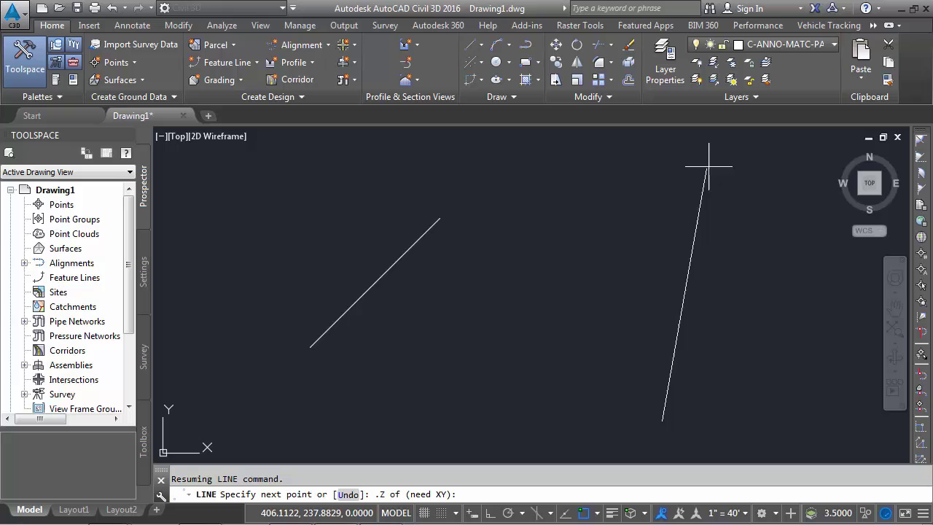
pyautogui.click(753, 159)
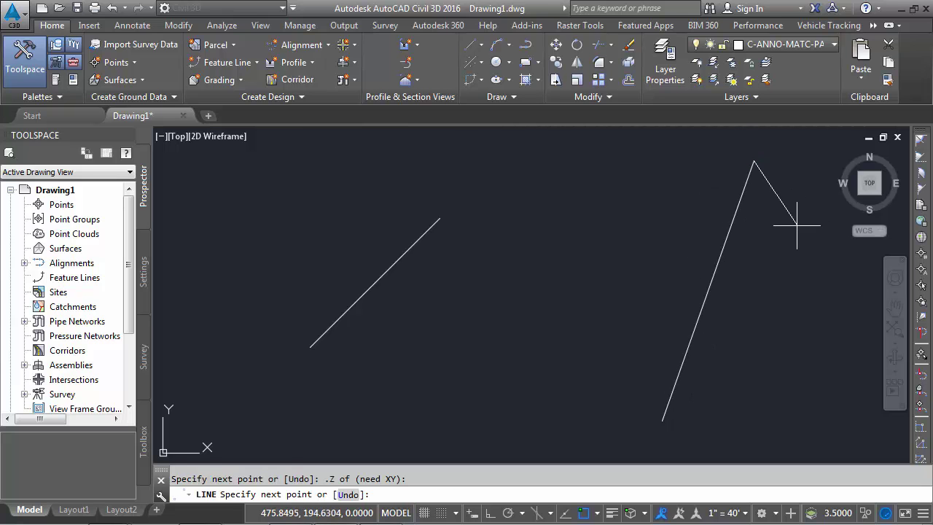
pyautogui.press('Escape')
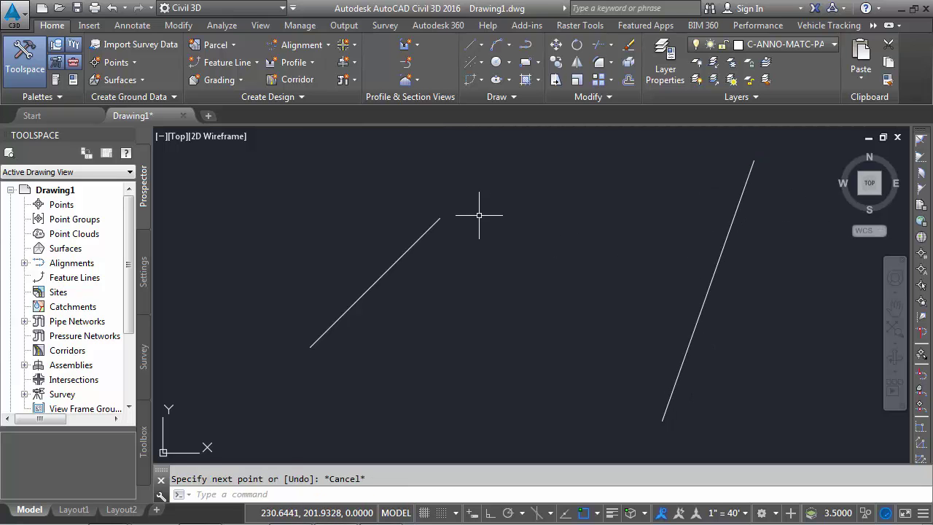
pyautogui.write('ID')
pyautogui.press('Return')
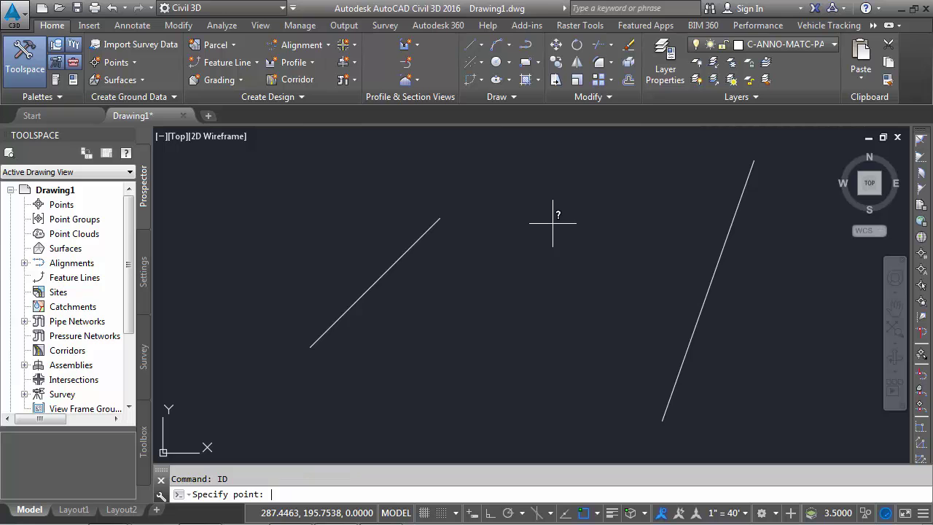
pyautogui.click(741, 180)
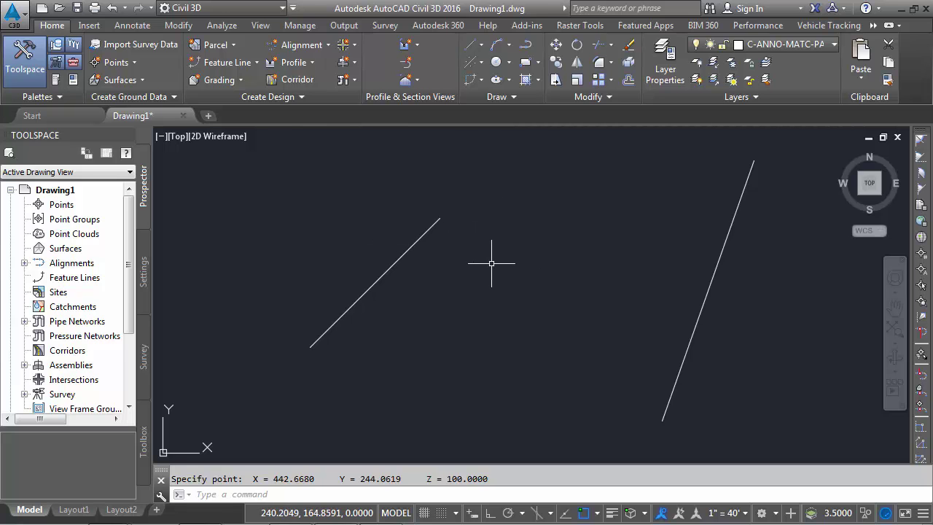
pyautogui.press('Escape')
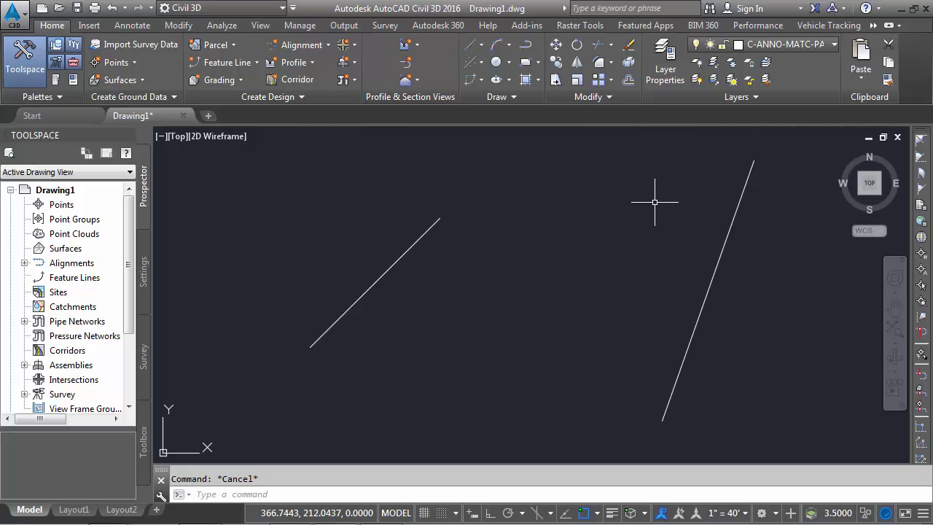
pyautogui.keyDown('shift'); pyautogui.rightClick(511, 256); pyautogui.keyUp('shift')
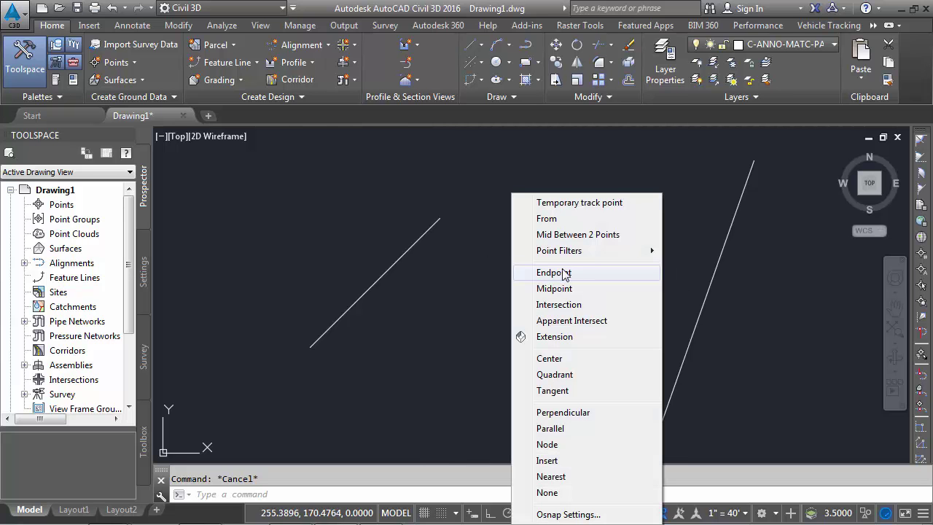
pyautogui.moveTo(594, 255)
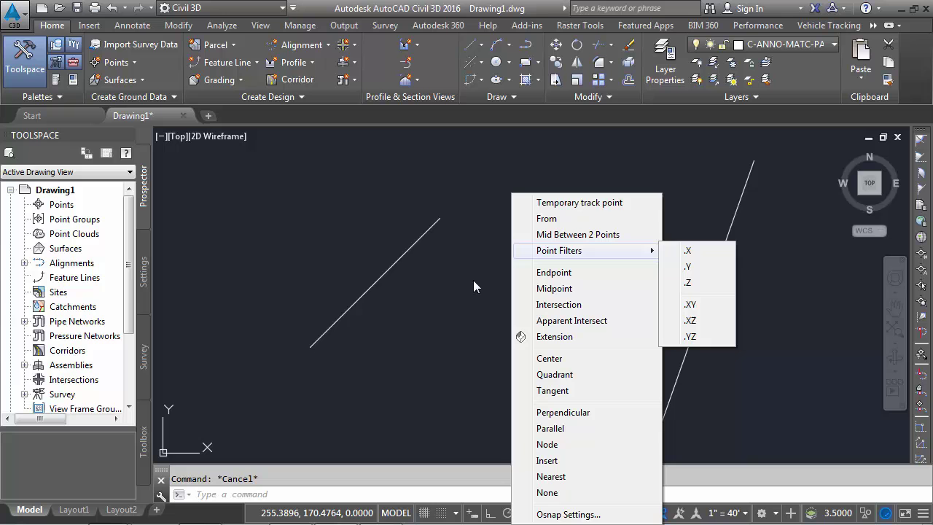
pyautogui.click(740, 182)
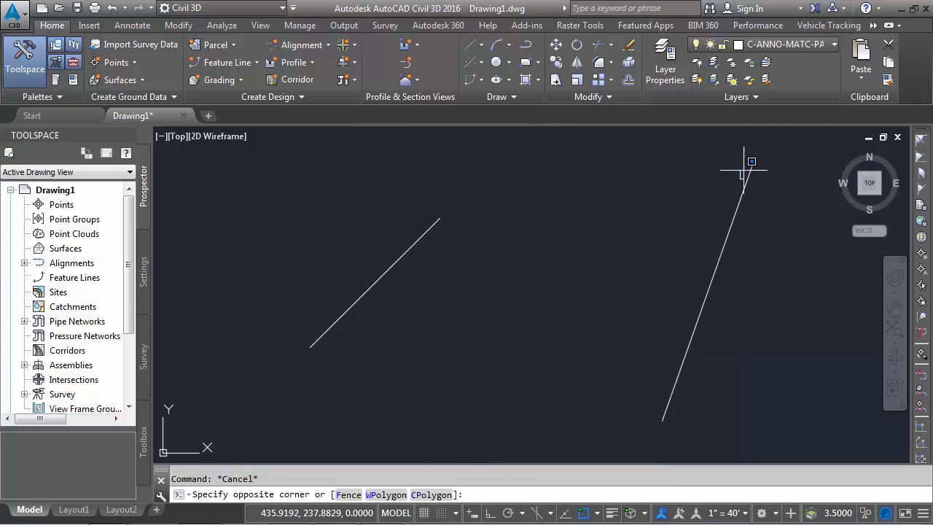
pyautogui.press('Escape')
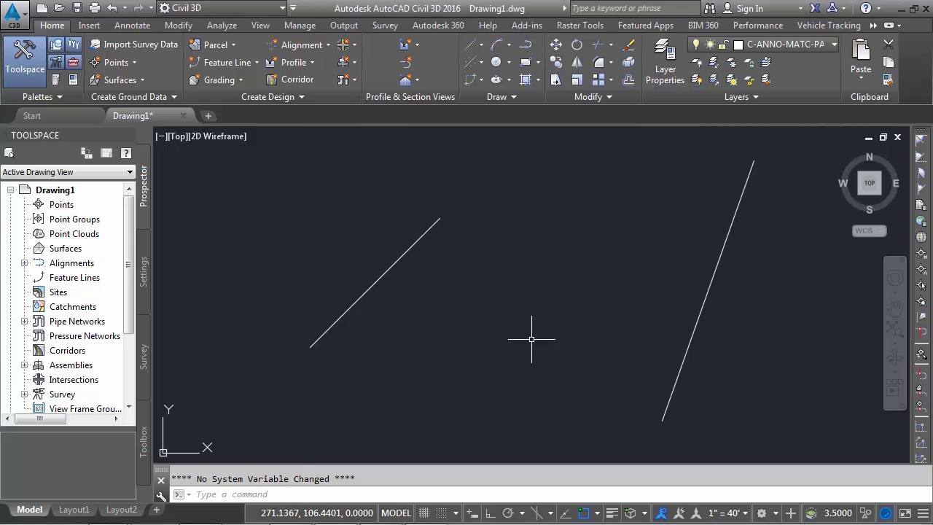
# Place a polyline's first vertex near the bottom centre, then toggle OSNAP off and on.
pyautogui.click(497, 45)
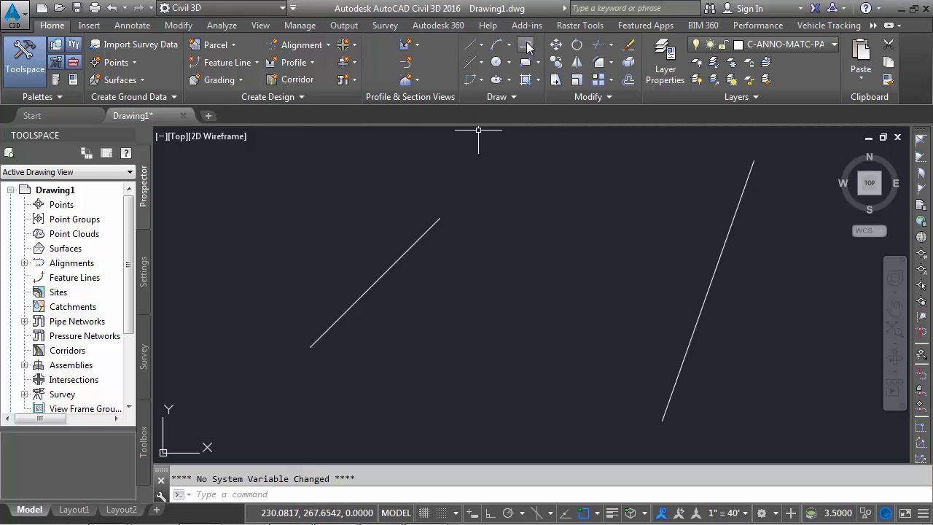
pyautogui.click(574, 411)
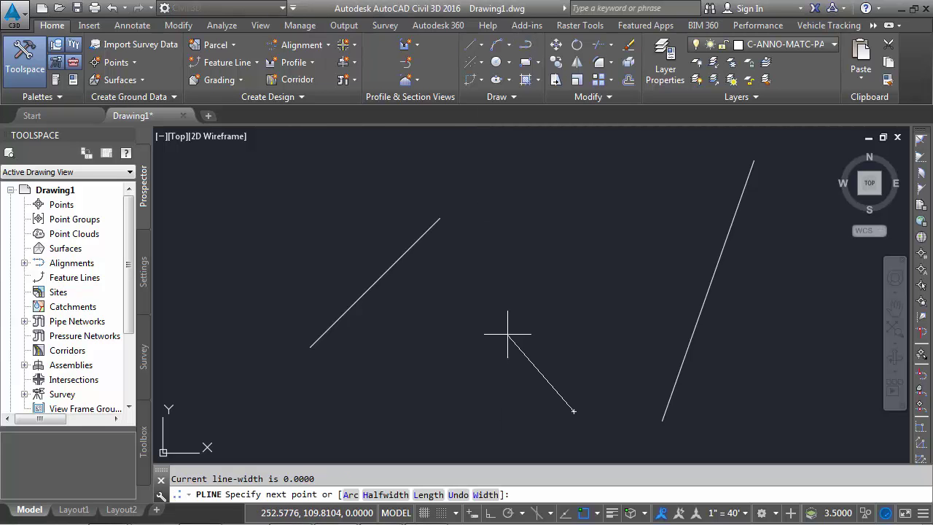
pyautogui.click(587, 514)
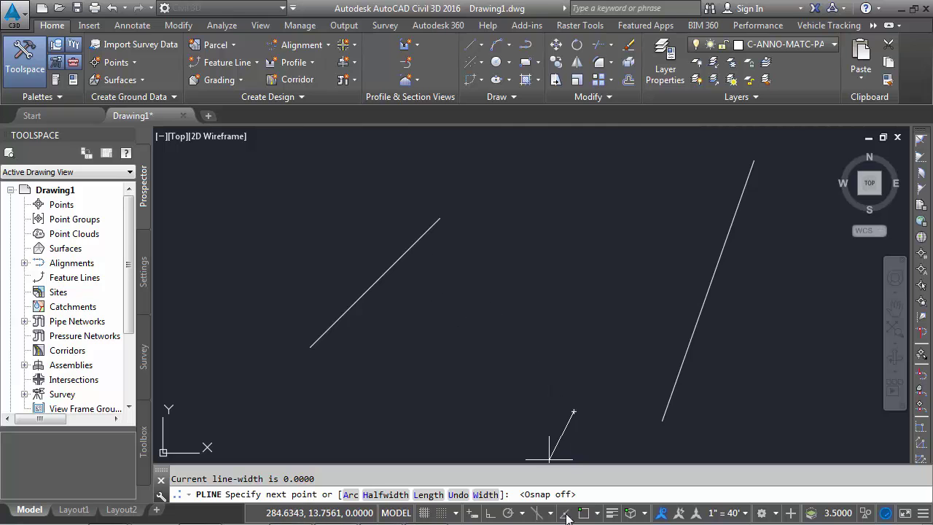
pyautogui.click(587, 515)
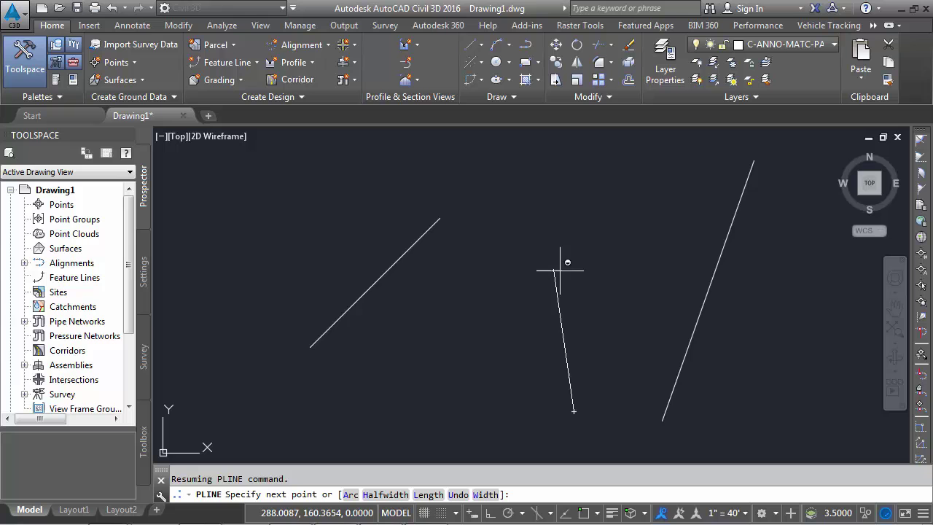
# Add polyline vertices on the left line, at the right line's top endpoint, then toward the lower left.
pyautogui.click(411, 240)
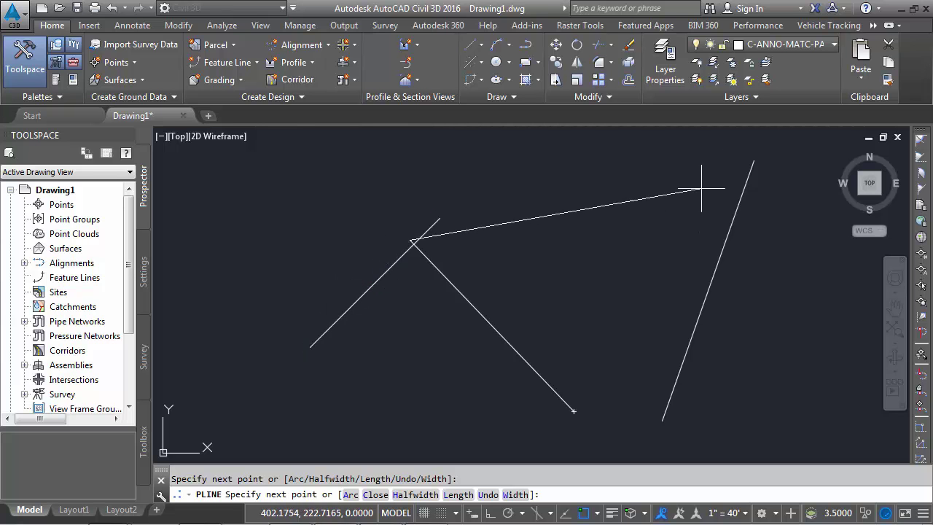
pyautogui.click(753, 161)
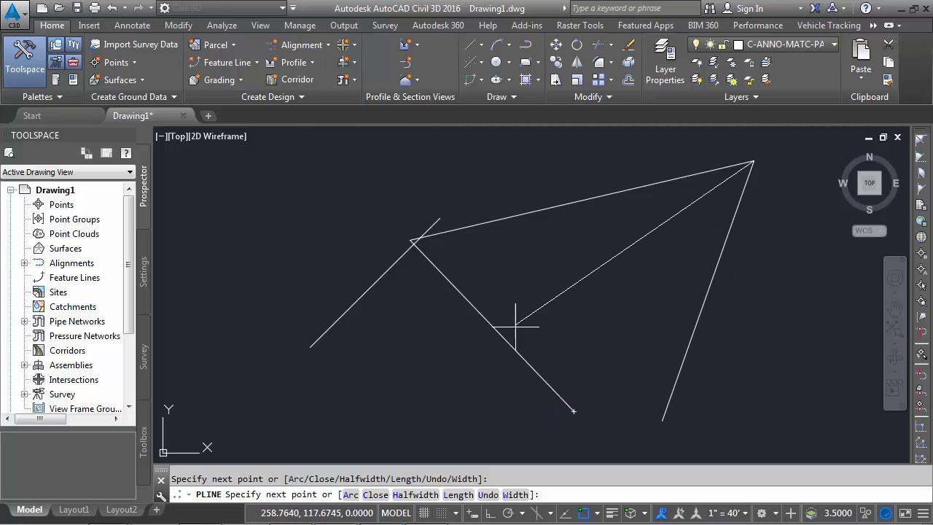
pyautogui.middleClick(562, 390)
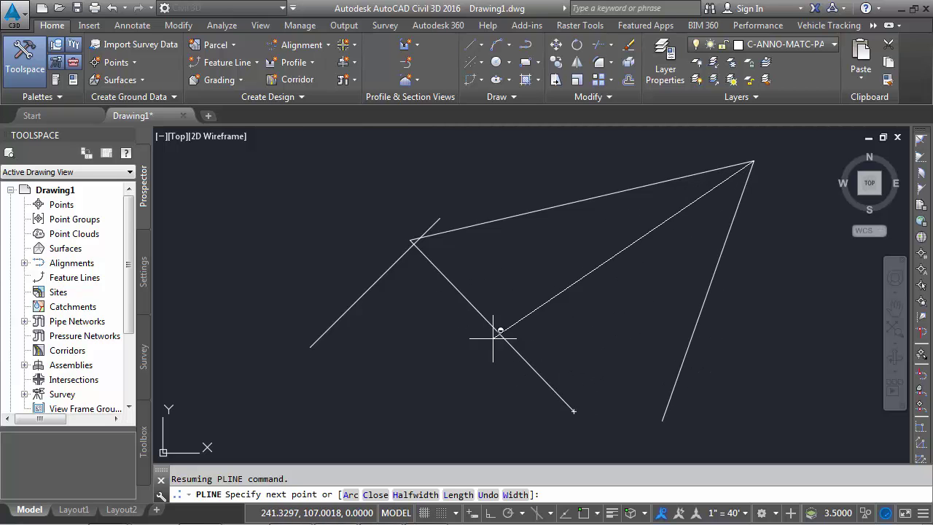
pyautogui.click(435, 377)
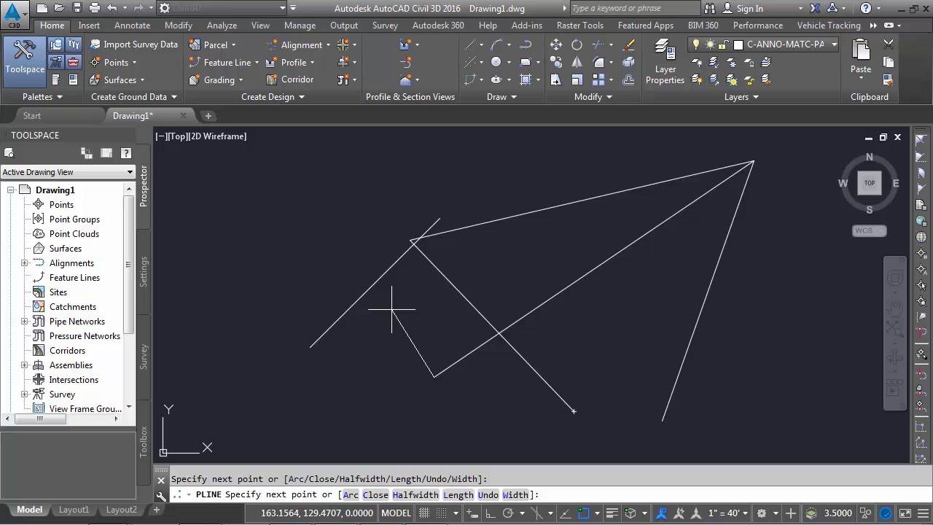